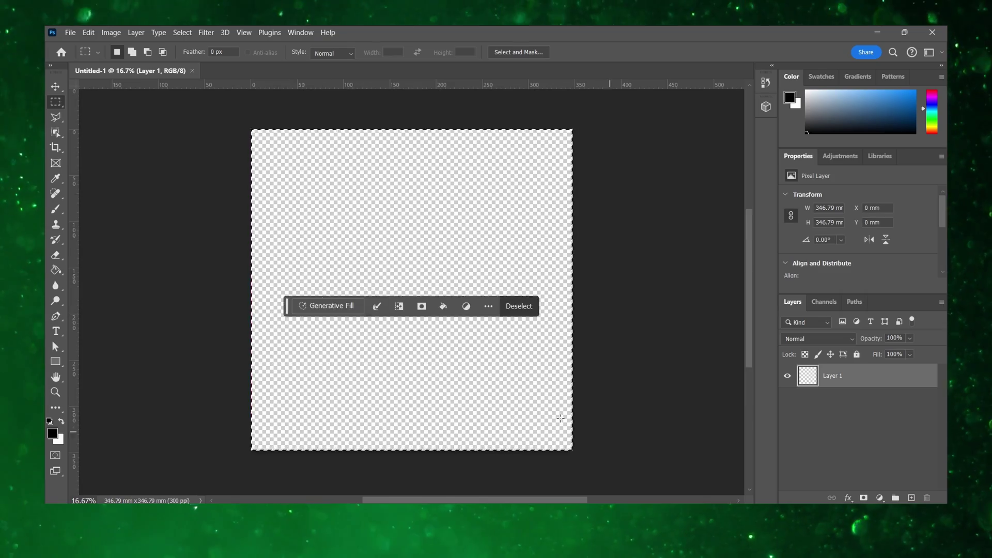
# Generative Fill 'seamless texture of crocodile skin dark brown', then refine it with ', large texture'
pyautogui.click(327, 302)
pyautogui.write('seamless texture of crocodile skin')
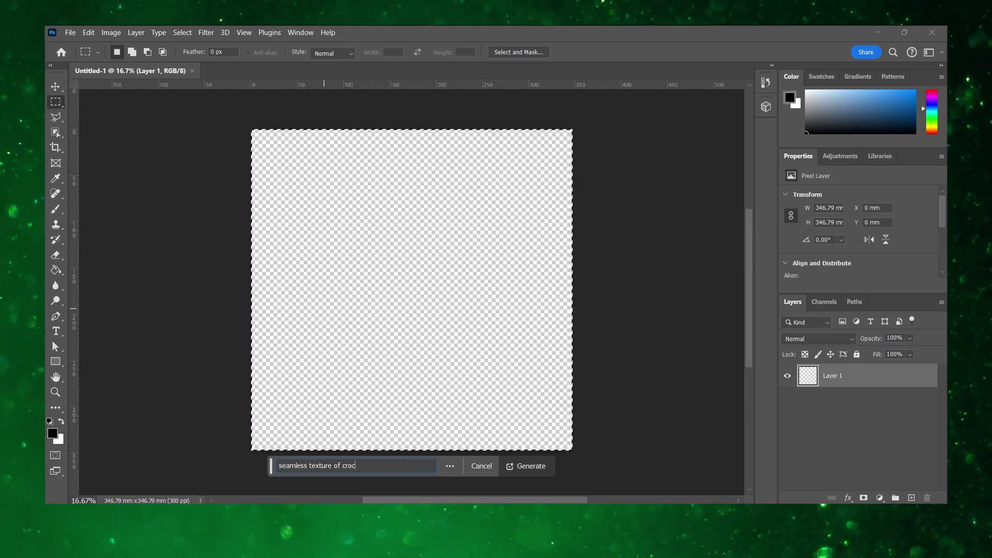
pyautogui.write('dark brown')
pyautogui.press('Return')
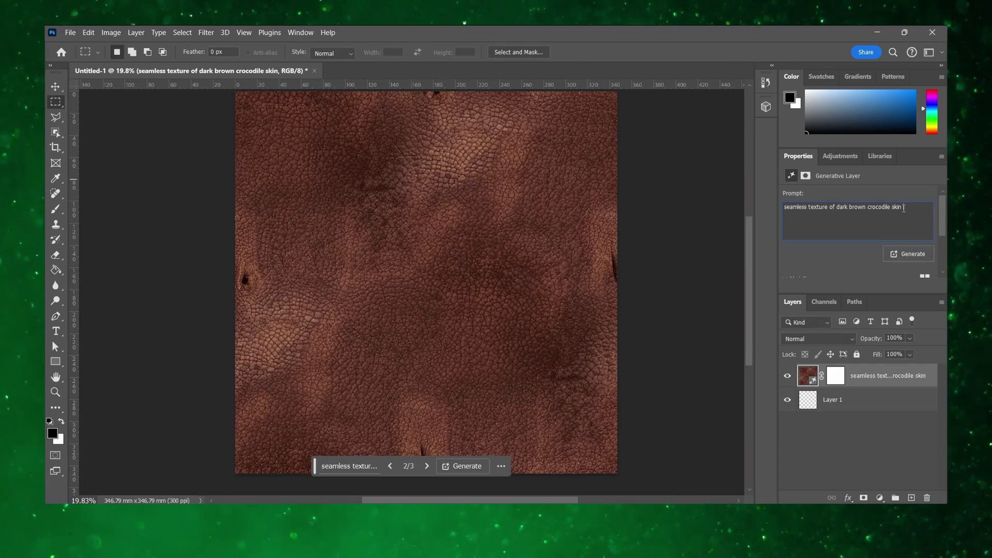
pyautogui.click(909, 254)
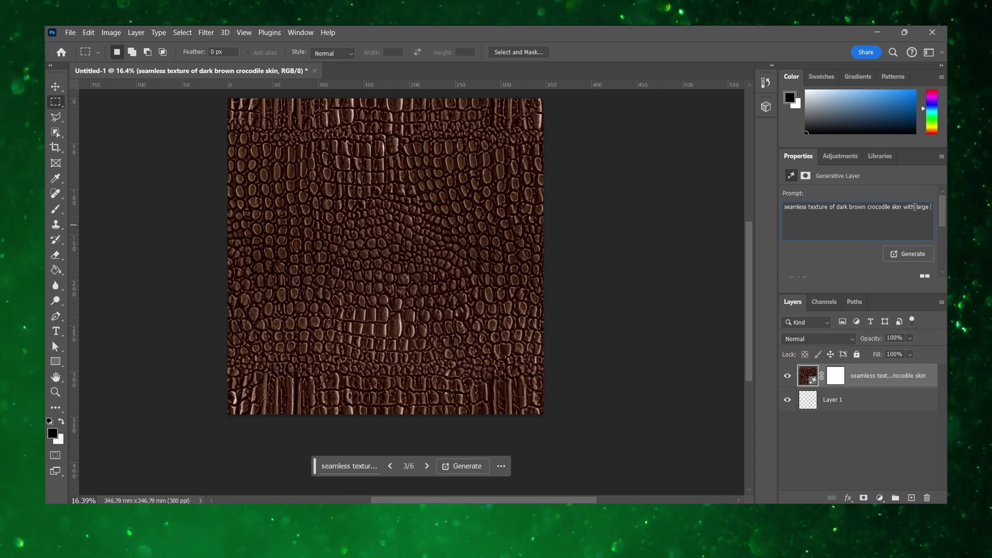
pyautogui.write(', large texture')
pyautogui.press('Return')
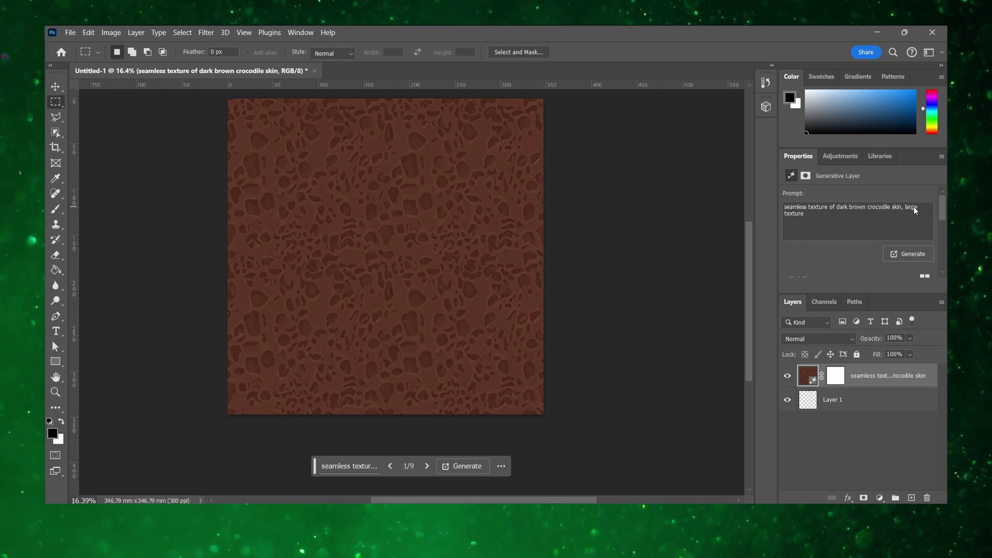
pyautogui.scroll(-2, 879, 217)
pyautogui.click(858, 263)
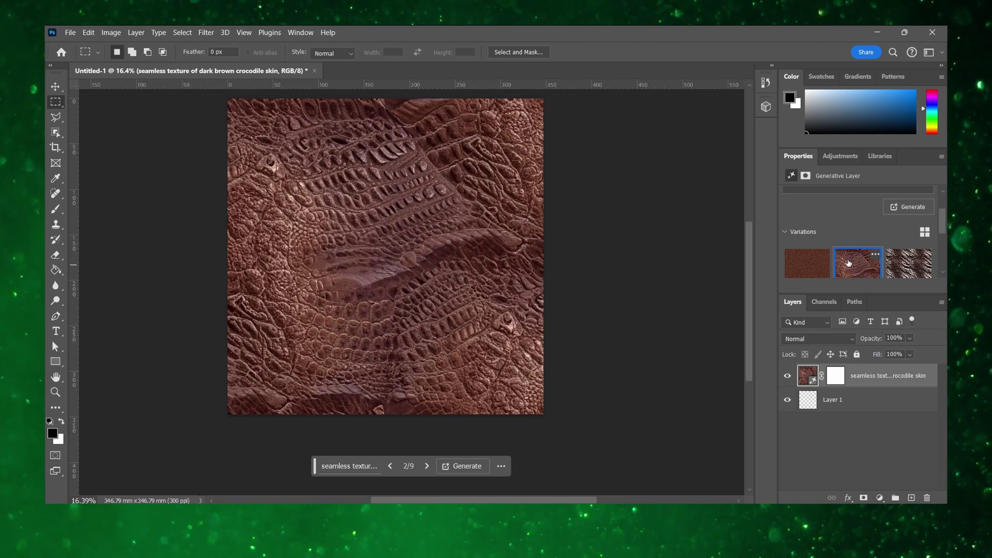
pyautogui.click(908, 207)
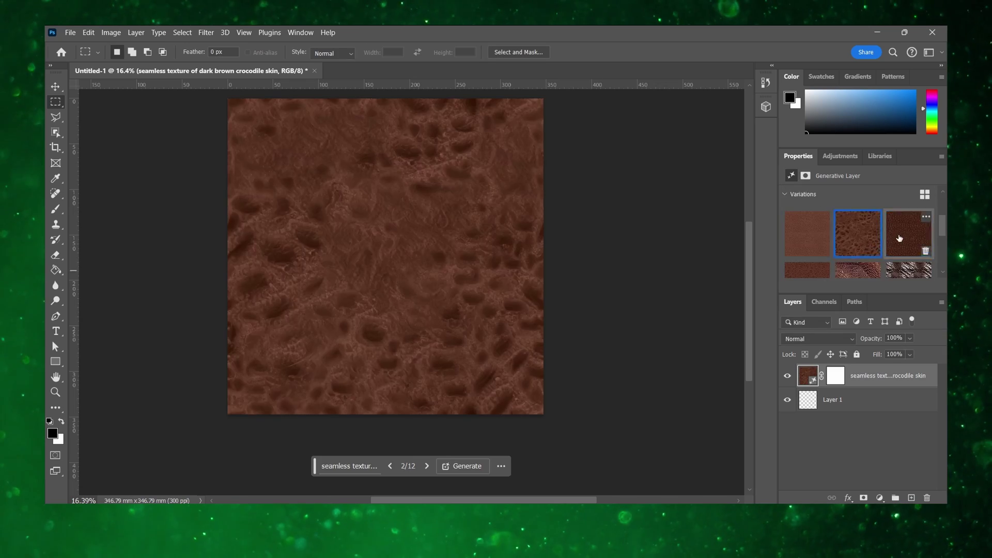
pyautogui.scroll(2, 853, 233)
# Change 'texture' to 'scales' in the prompt, regenerate, and choose the middle crocodile variation
pyautogui.doubleClick(794, 213)
pyautogui.write('scales')
pyautogui.press('Return')
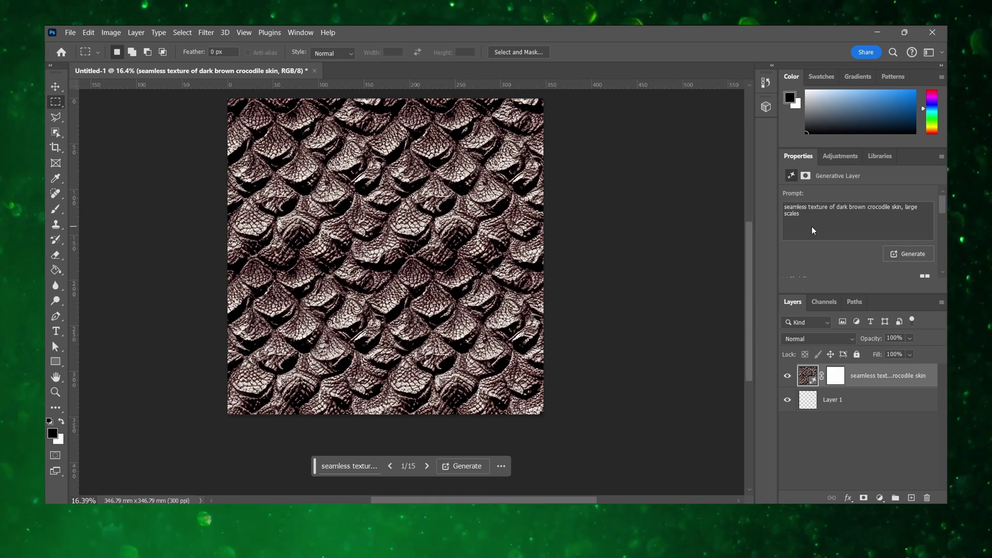
pyautogui.scroll(-2, 858, 233)
pyautogui.click(858, 259)
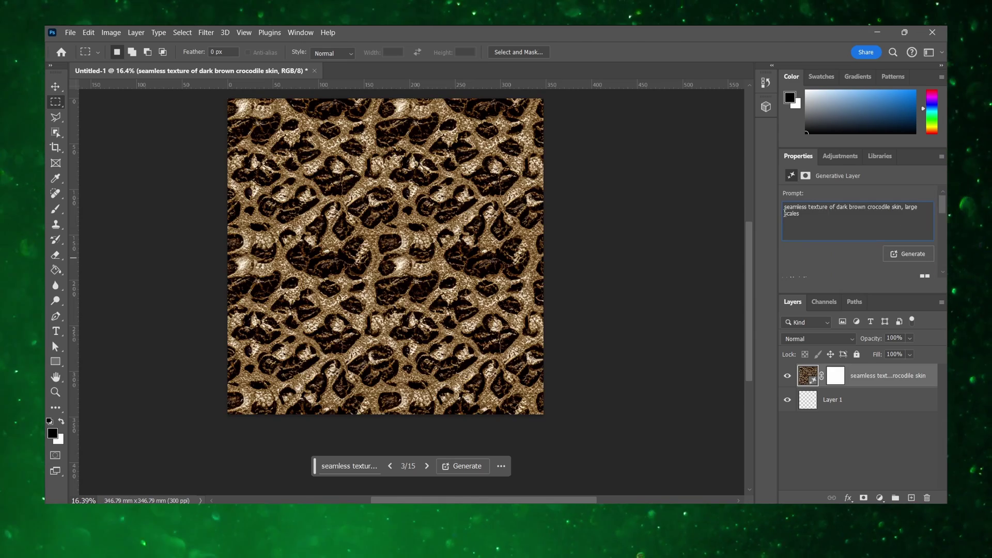
pyautogui.press('Return')
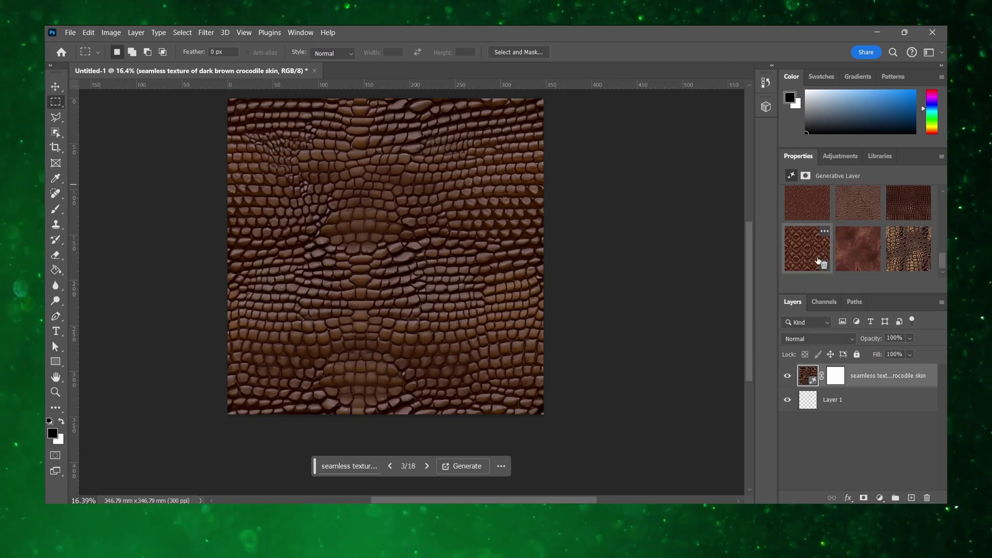
pyautogui.click(908, 238)
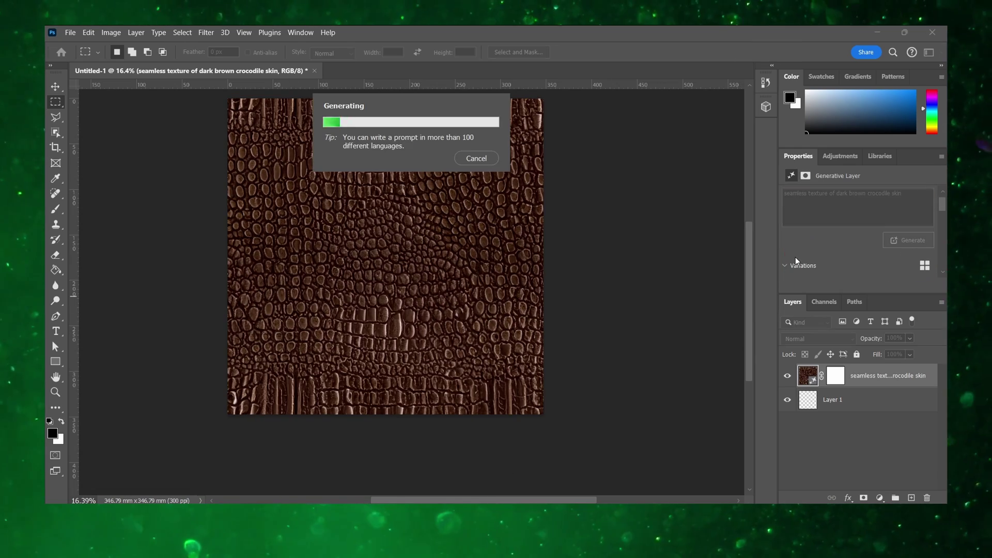
pyautogui.scroll(-2, 827, 238)
pyautogui.click(858, 239)
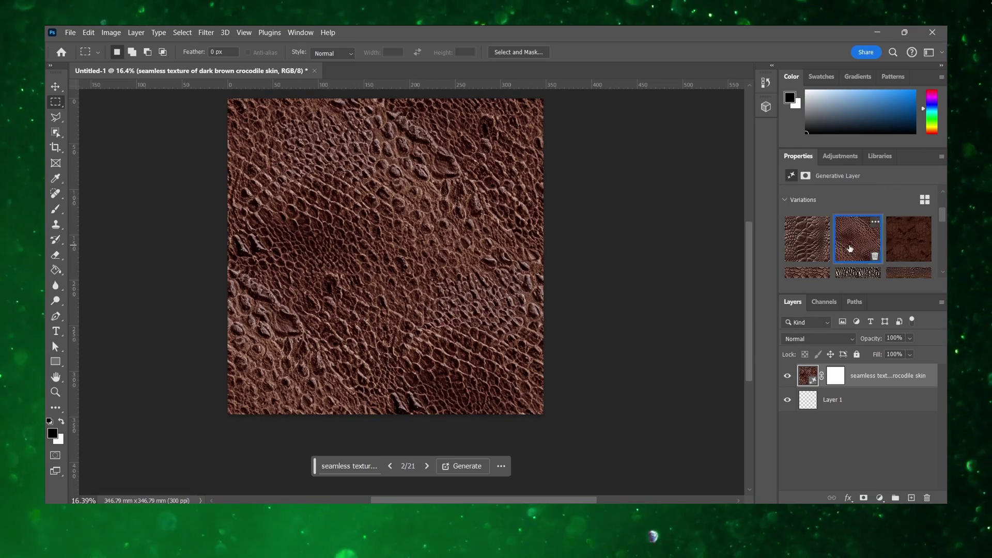
# Export the crocodile texture as a PNG named 'Crocodile Leather 4K Texture'
pyautogui.click(70, 32)
pyautogui.click(243, 248)
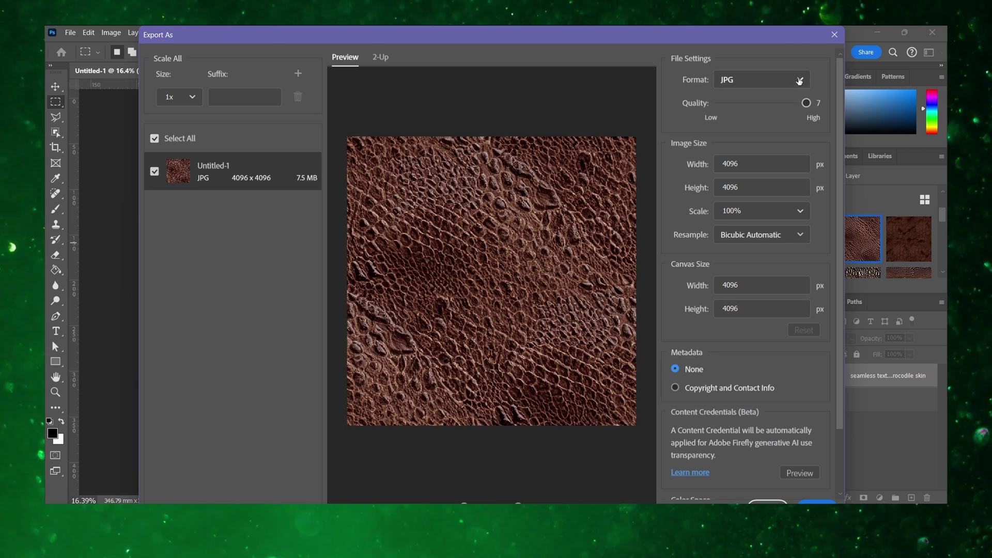
pyautogui.scroll(-3, 744, 269)
pyautogui.press('Return')
pyautogui.write('Crocodile Lea')
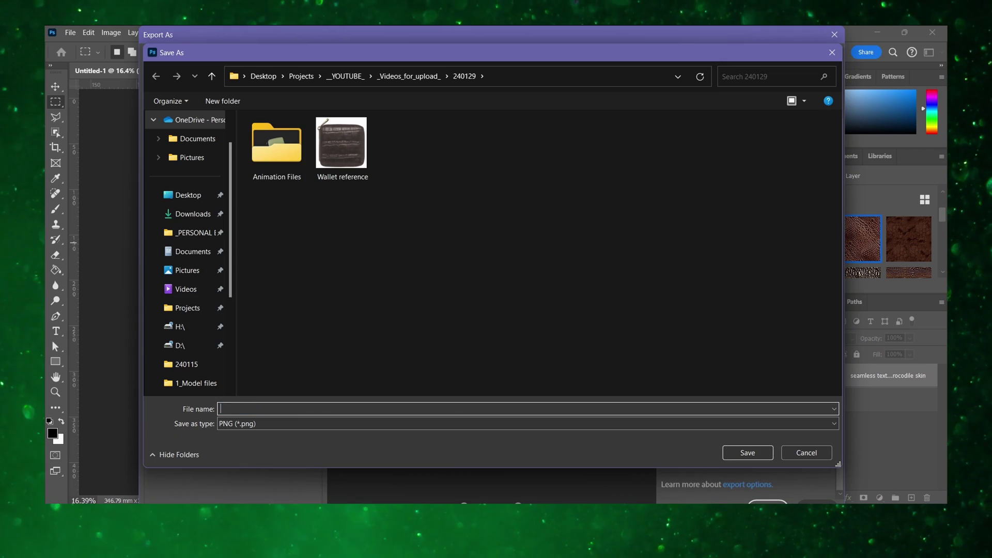
pyautogui.write('ther 4K Texture')
pyautogui.press('Return')
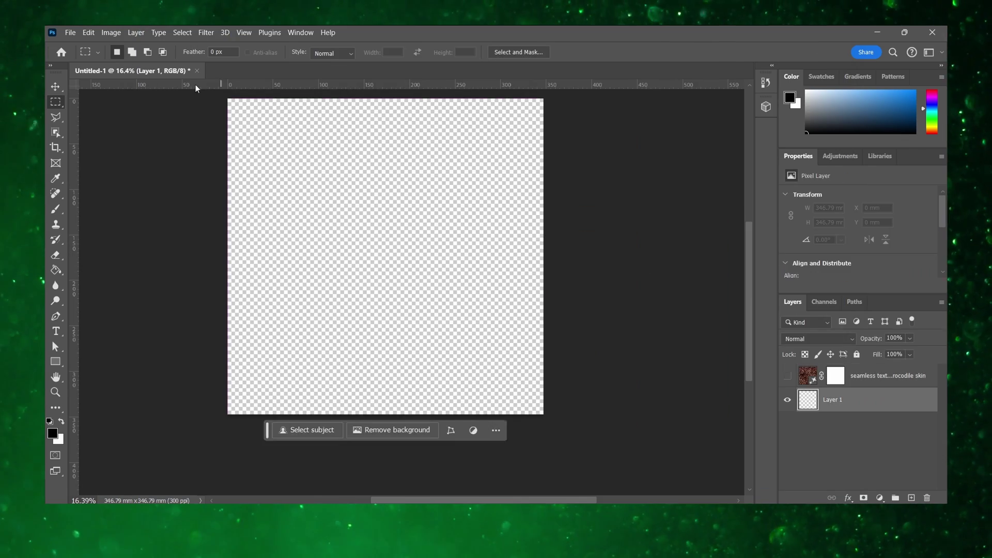
pyautogui.hotkey('ctrl', 'a')
# Generate a 'seamless dark brown canvas texture', adding ', visible tough threads' and regenerating variations
pyautogui.write('seamless dark brown canvas texture')
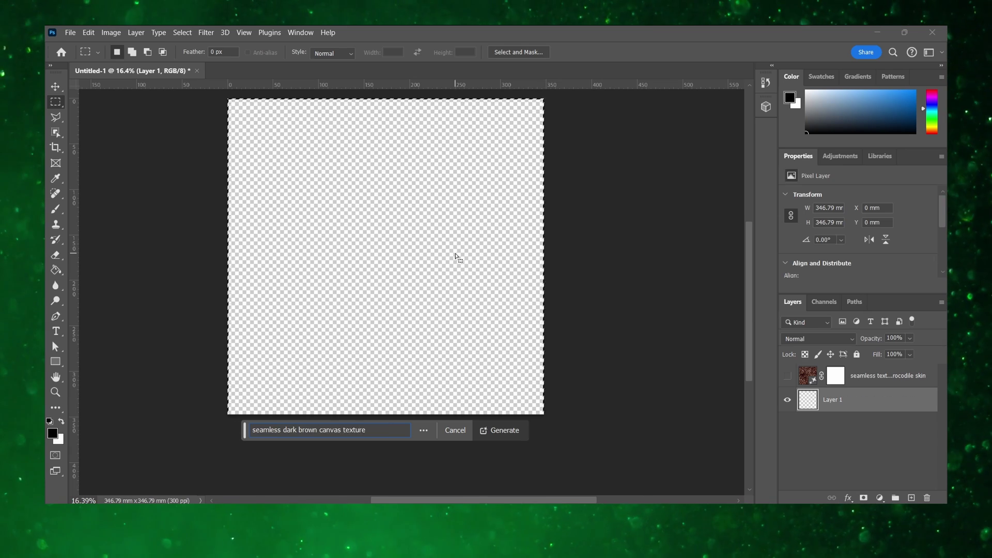
pyautogui.press('Return')
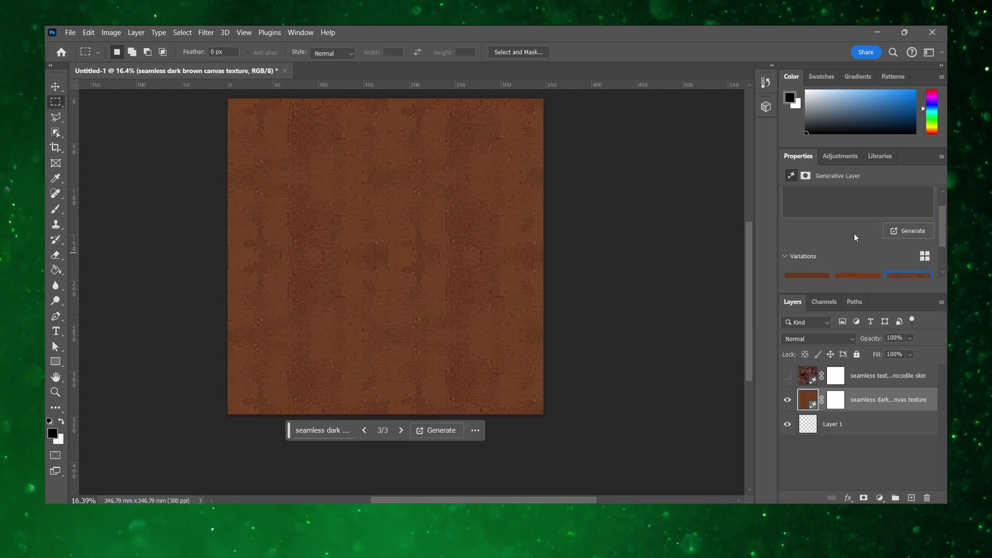
pyautogui.click(894, 215)
pyautogui.write(', visible tough threads')
pyautogui.press('Return')
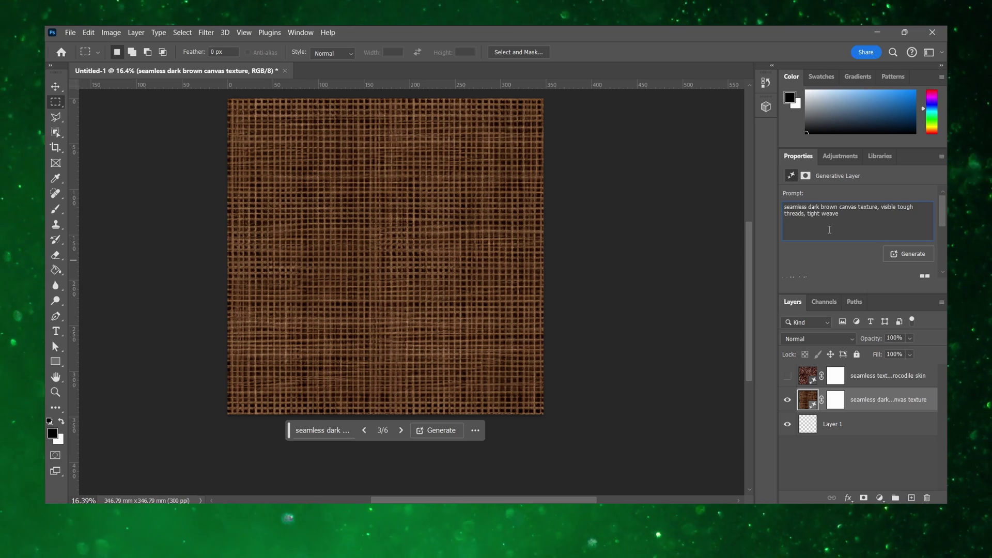
pyautogui.press('Return')
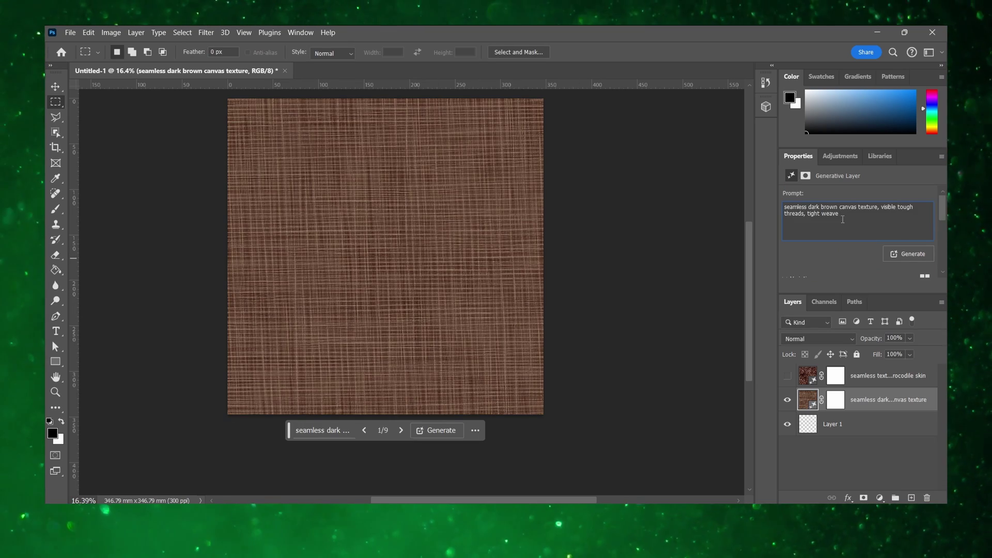
pyautogui.press('Return')
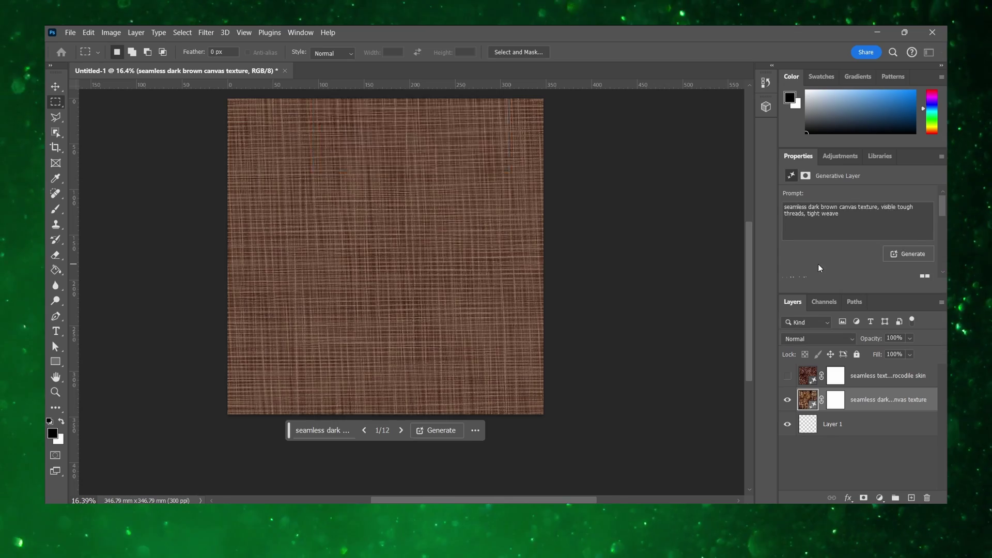
# Rewrite the prompt to 'tough fabric texture with tough threads and tightly woven' and regenerate
pyautogui.scroll(3, 864, 225)
pyautogui.click(865, 225)
pyautogui.hotkey('ctrl', 'BackSpace')
pyautogui.hotkey('ctrl', 'BackSpace')
pyautogui.hotkey('ctrl', 'BackSpace')
pyautogui.hotkey('ctrl', 'BackSpace')
pyautogui.write('tough fabric texture with to')
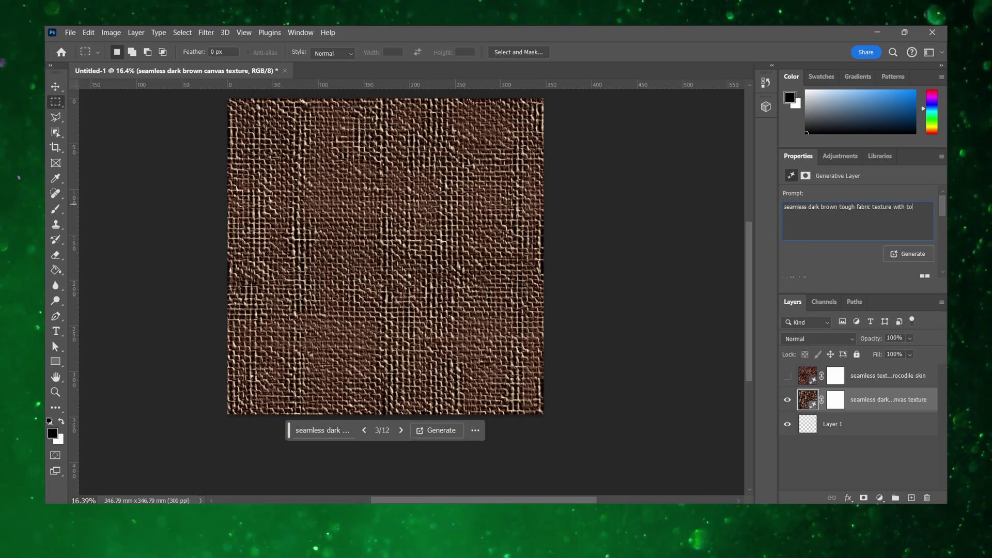
pyautogui.write('ugh threads and tightly woven')
pyautogui.press('Return')
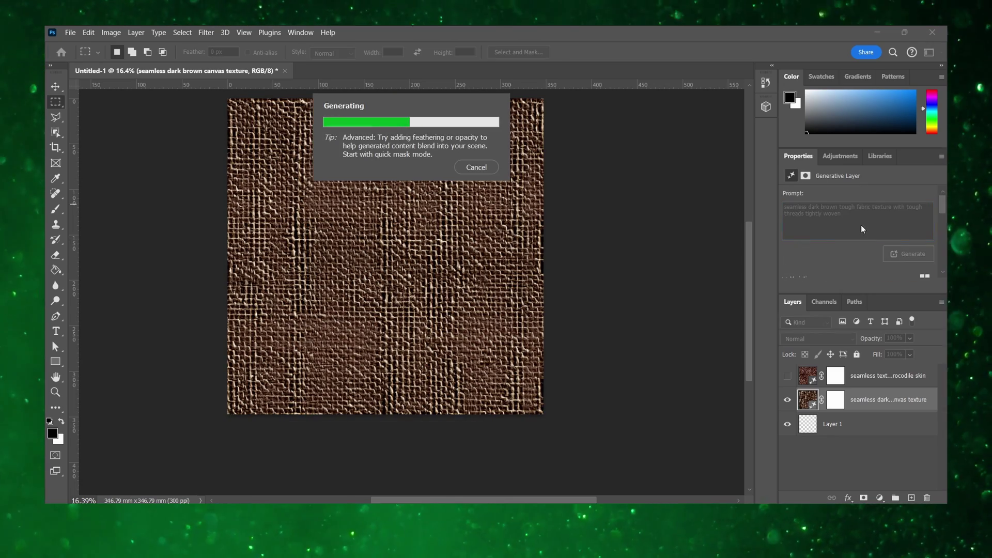
pyautogui.scroll(-3, 854, 229)
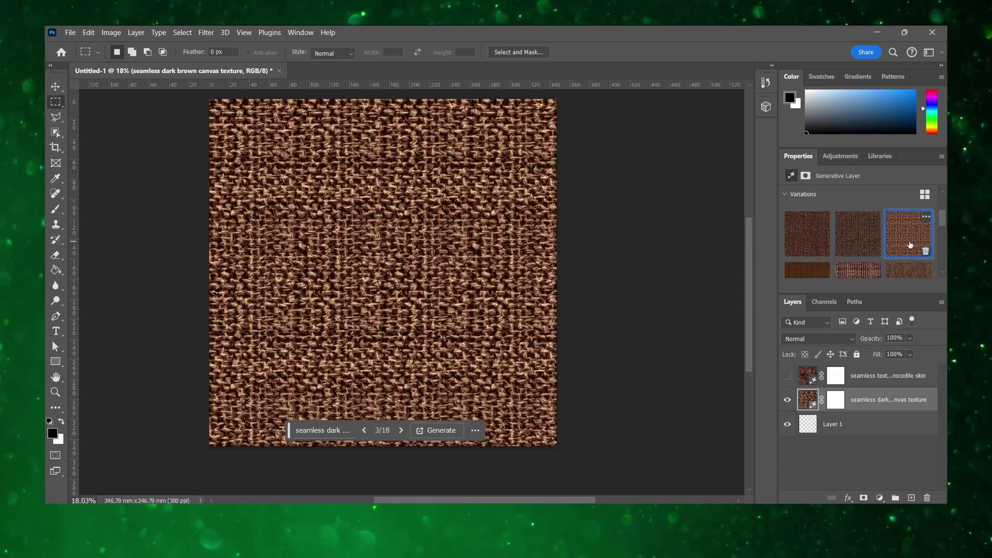
# Export the fabric texture as a PNG named 'Dark canvas fabric'
pyautogui.click(70, 32)
pyautogui.moveTo(88, 224)
pyautogui.click(269, 238)
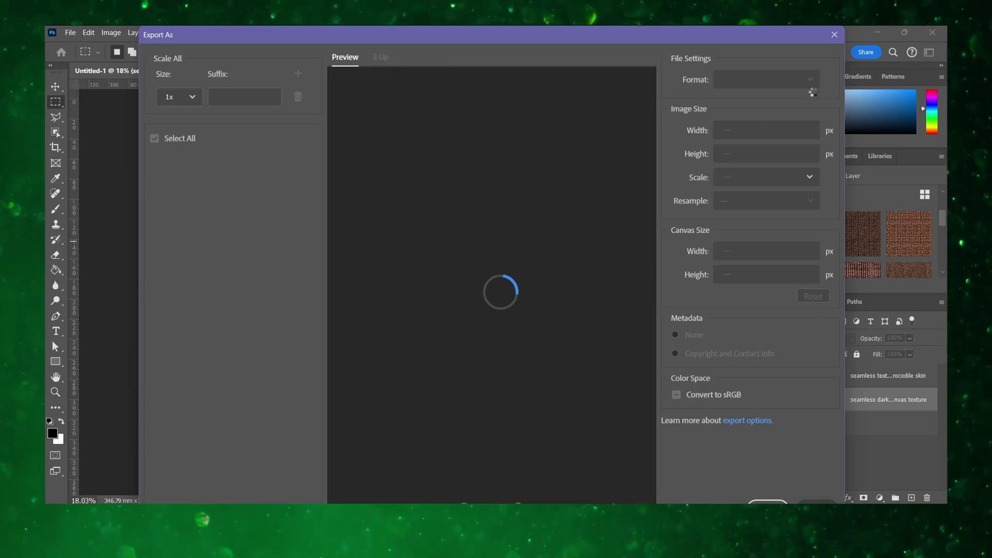
pyautogui.press('Return')
pyautogui.write('Dark canvas fabric')
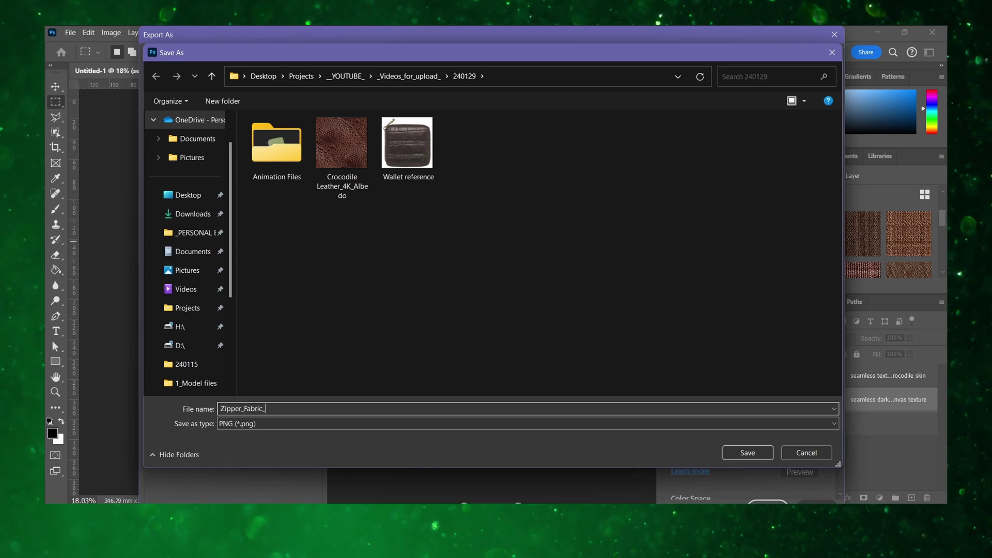
pyautogui.press('Return')
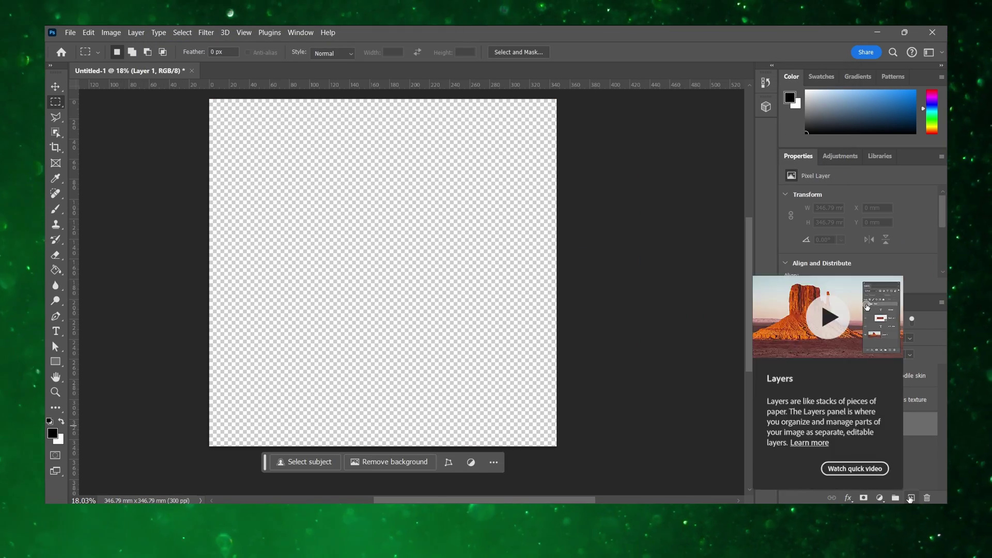
# Select the whole canvas and generate a 'seamless oxidised brass metal texture'
pyautogui.moveTo(209, 99); pyautogui.dragTo(559, 449)
pyautogui.click(274, 462)
pyautogui.write('seamless brass metal')
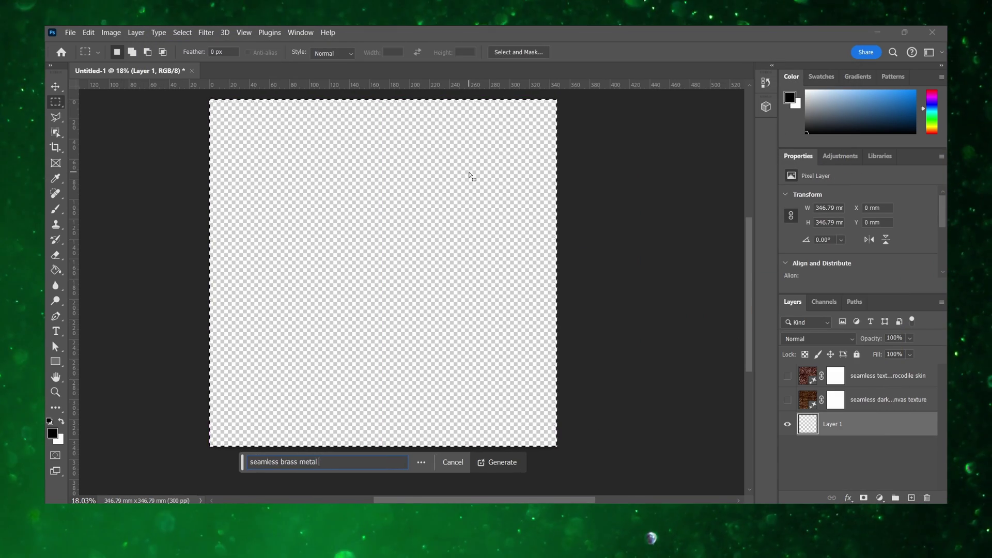
pyautogui.hotkey('ctrl', 'Left')
pyautogui.hotkey('ctrl', 'Left')
pyautogui.write('oxidised')
pyautogui.press('End')
pyautogui.write('texture')
pyautogui.press('Return')
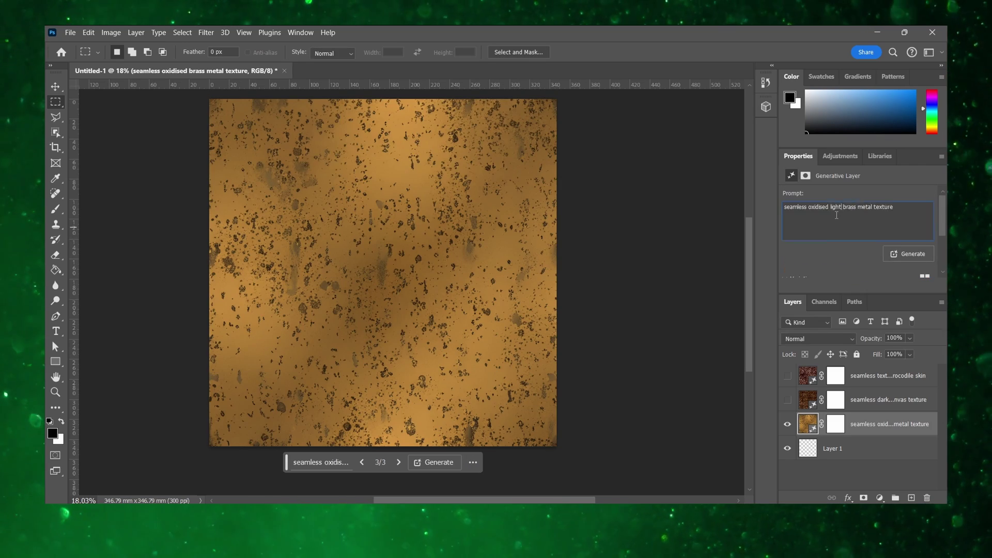
pyautogui.press('Return')
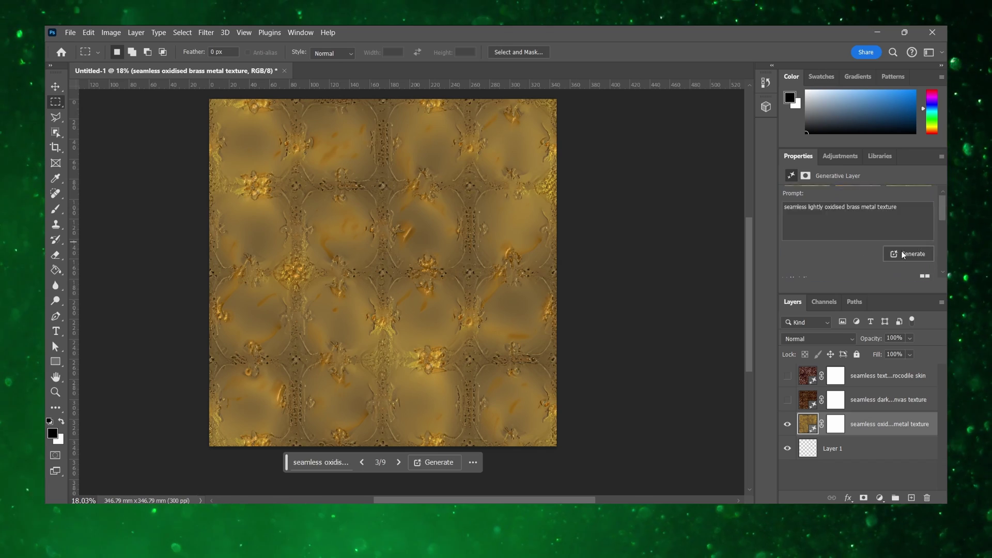
pyautogui.press('Return')
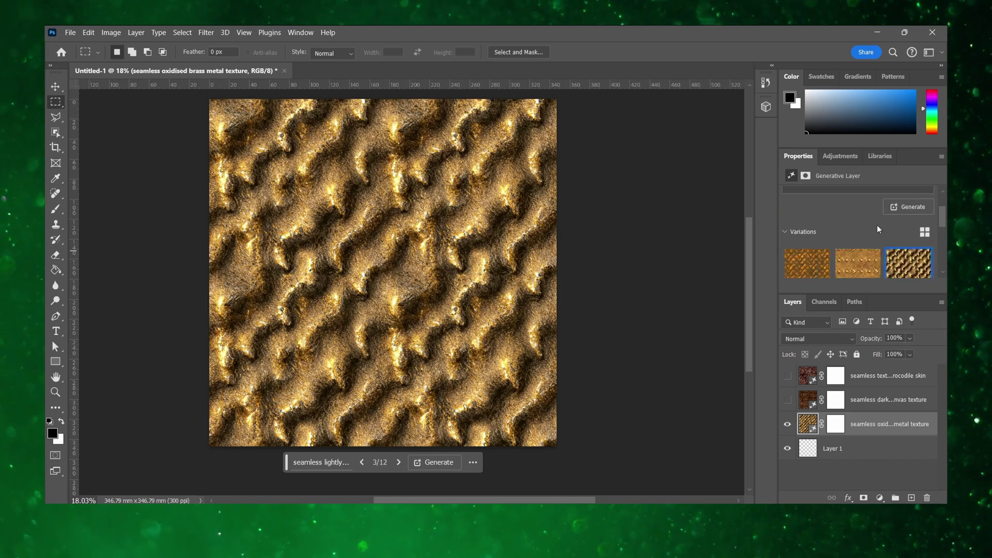
# Replace the prompt's 'lightly oxidised' wording with 'darkened' and regenerate the brass
pyautogui.moveTo(808, 207); pyautogui.dragTo(848, 207)
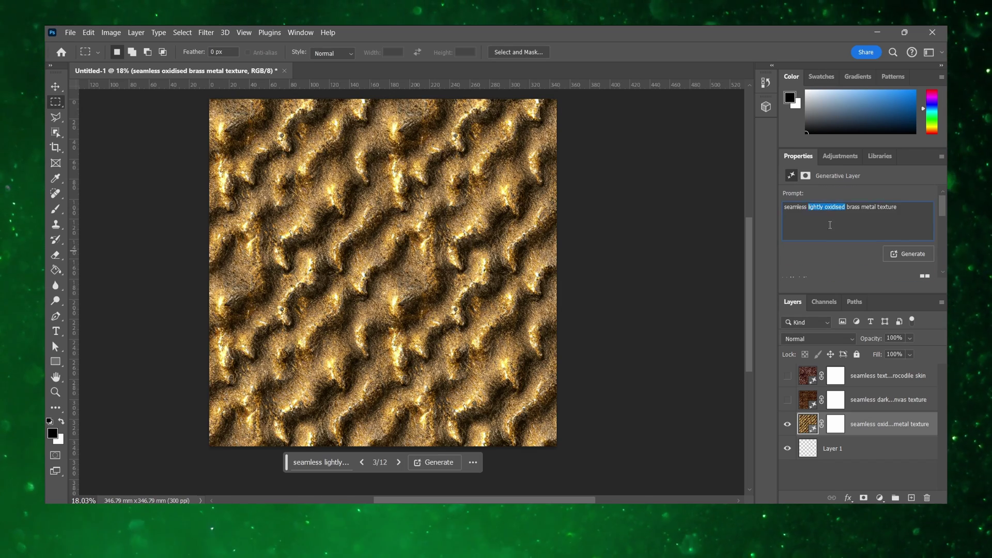
pyautogui.write('darkened')
pyautogui.press('Return')
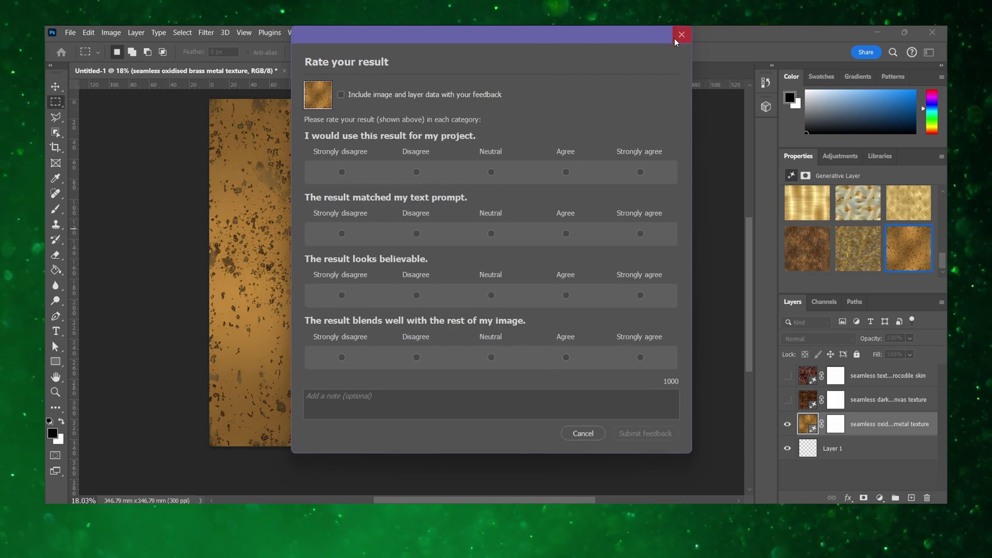
pyautogui.click(683, 31)
# Export the brass texture as a PNG named 'Oxidised Brass Metal'
pyautogui.click(70, 32)
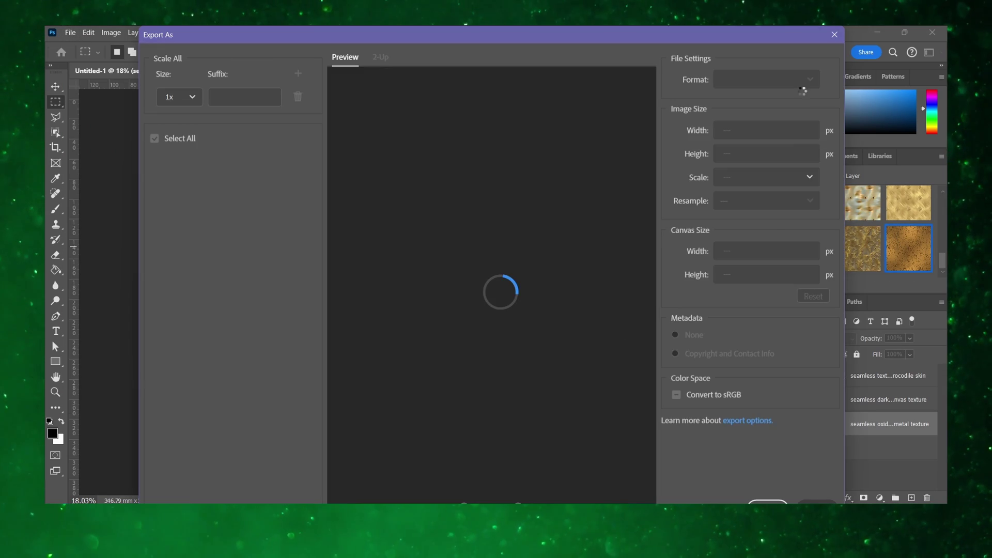
pyautogui.press('Return')
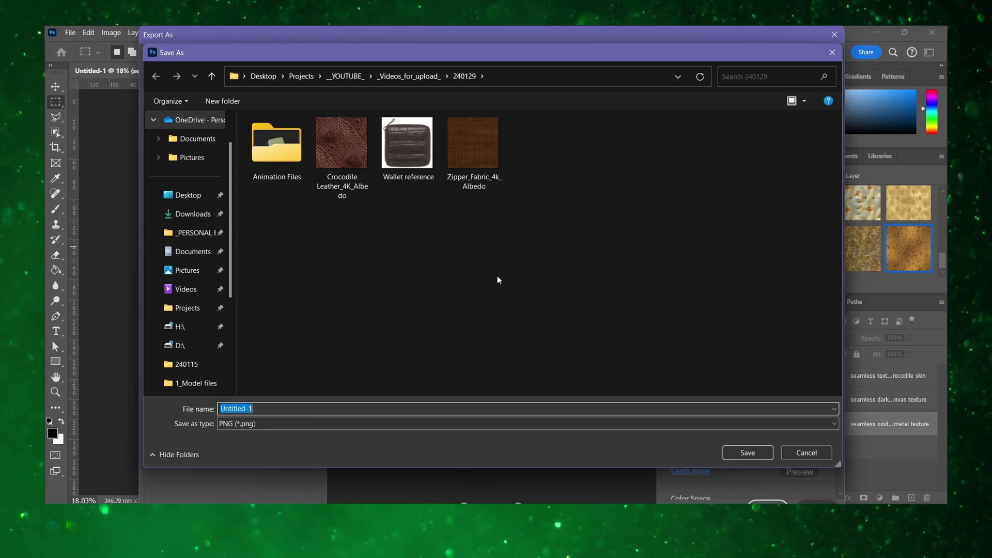
pyautogui.write('Oxidised Brass Metal')
pyautogui.press('Return')
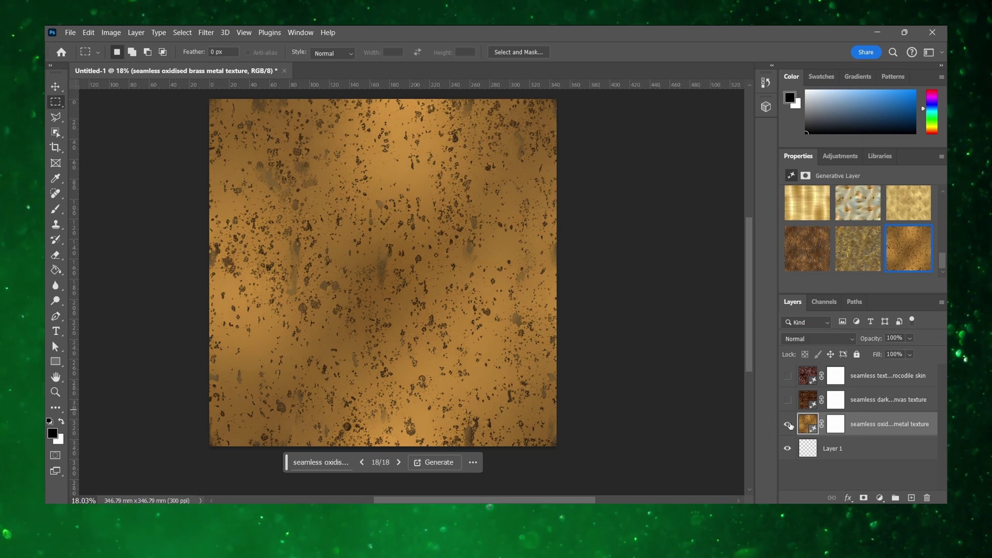
# Regenerate the brass variations and pick the blue-grey oxidised one
pyautogui.scroll(3, 858, 238)
pyautogui.click(908, 255)
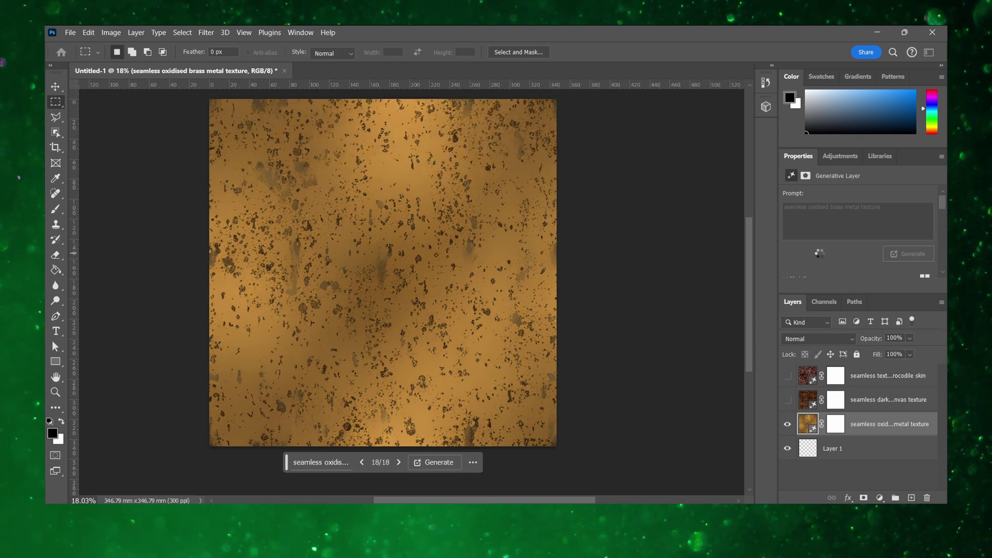
pyautogui.scroll(3, 858, 237)
pyautogui.click(908, 254)
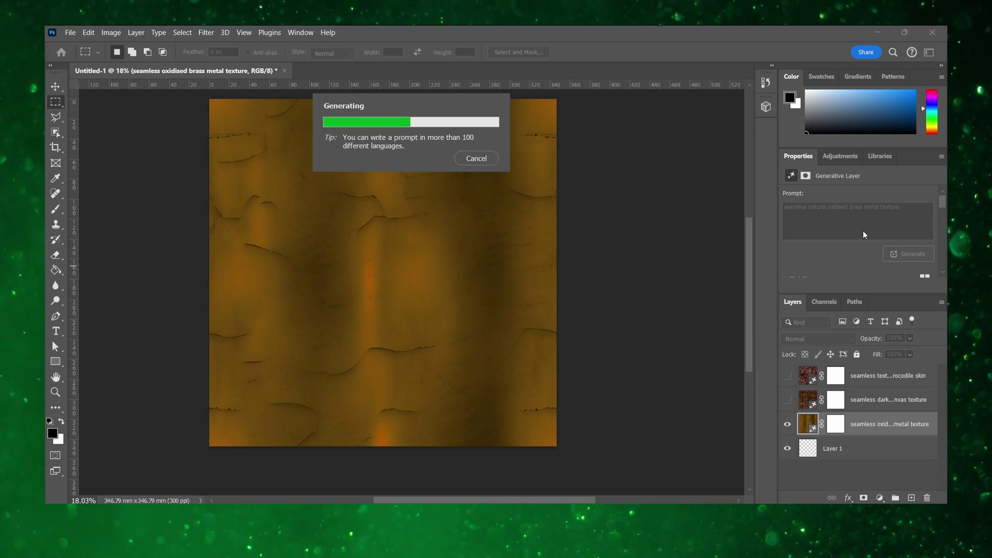
pyautogui.click(909, 224)
pyautogui.click(859, 224)
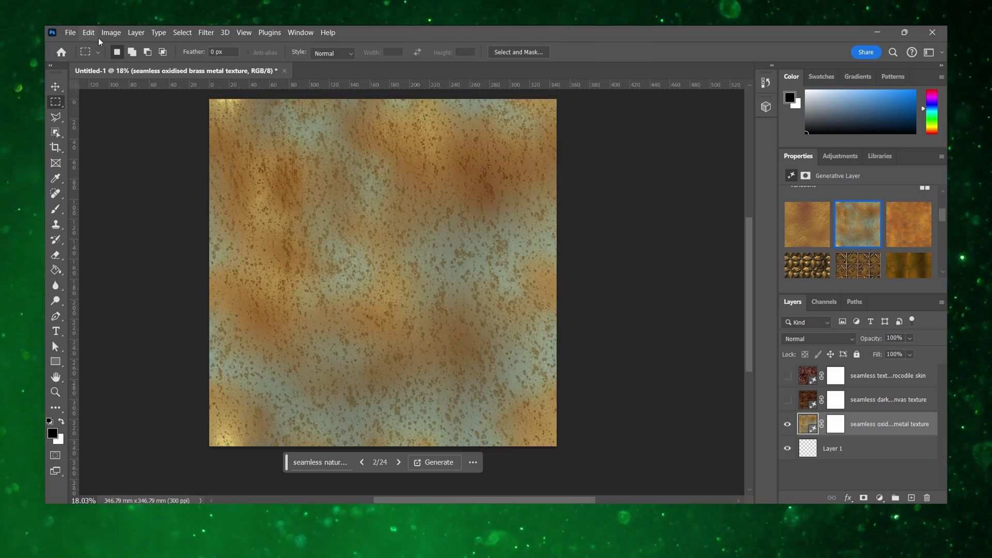
# Export the blue-grey brass as a second PNG with an adjusted brass file name
pyautogui.click(69, 32)
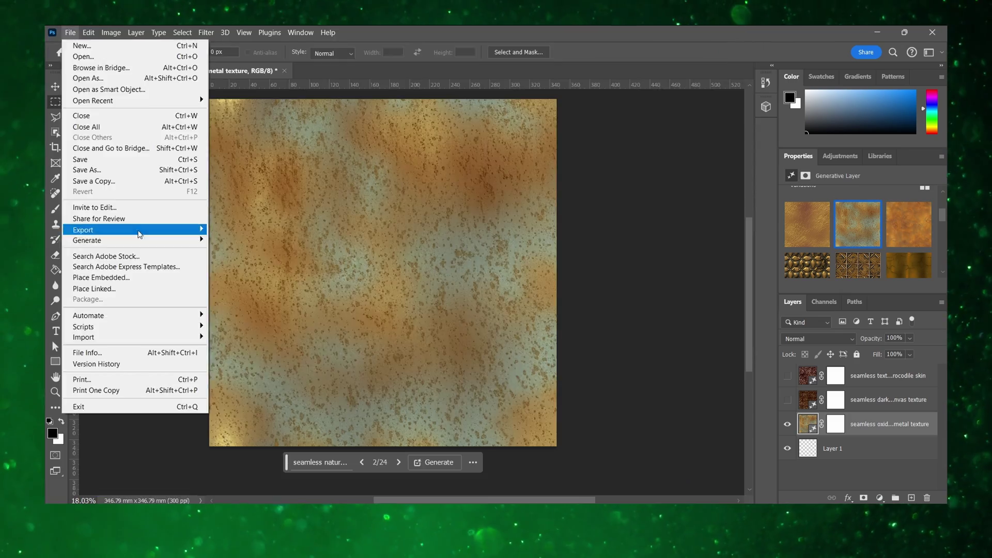
pyautogui.click(238, 242)
pyautogui.click(768, 504)
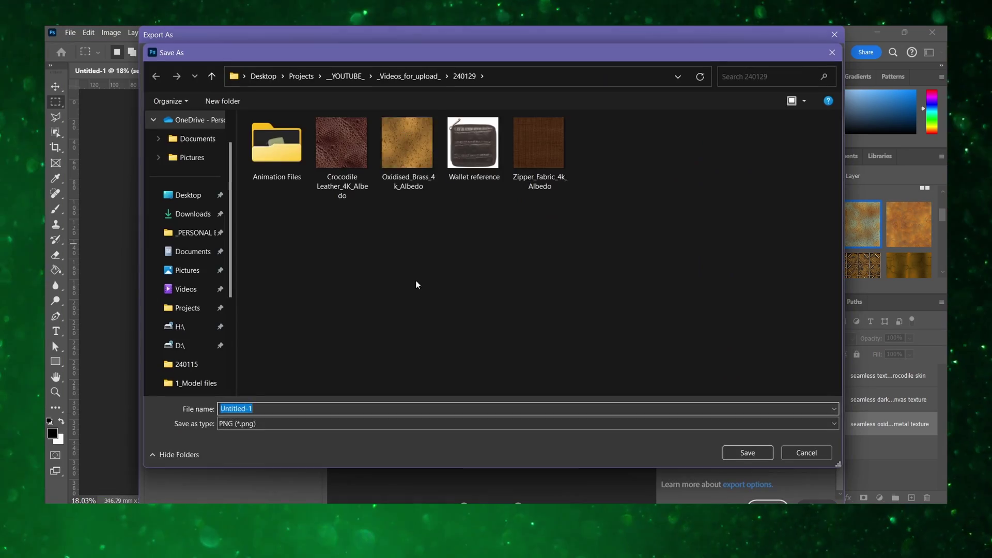
pyautogui.click(407, 150)
pyautogui.click(270, 409)
pyautogui.press('Return')
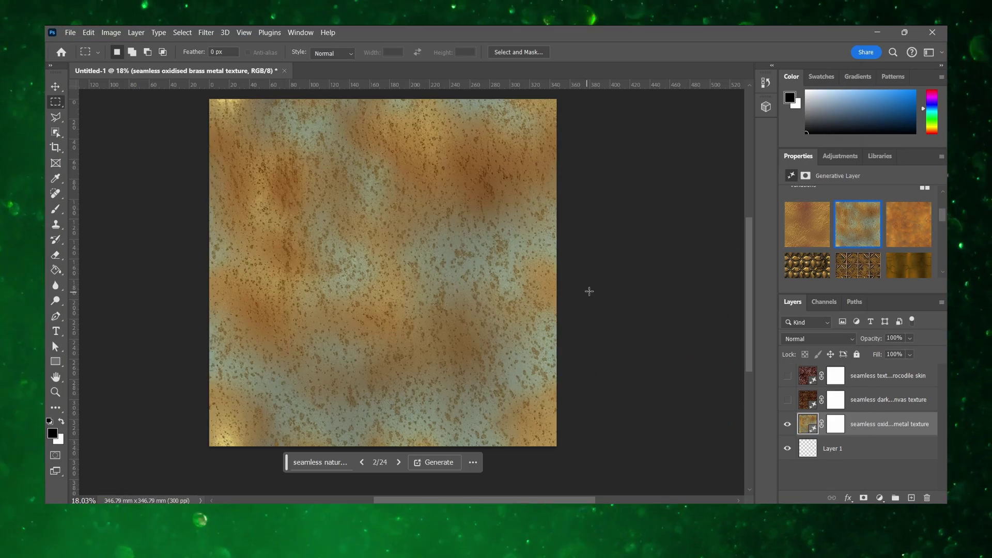
# Hide the brass layer and fill Layer 1 with 'seamless texture of worn stainless steel'
pyautogui.click(788, 425)
pyautogui.click(832, 448)
pyautogui.moveTo(210, 100)
pyautogui.mouseDown()
pyautogui.moveTo(450, 253)
pyautogui.moveTo(561, 451)
pyautogui.mouseUp()
pyautogui.click(292, 462)
pyautogui.write('seamless texture of ')
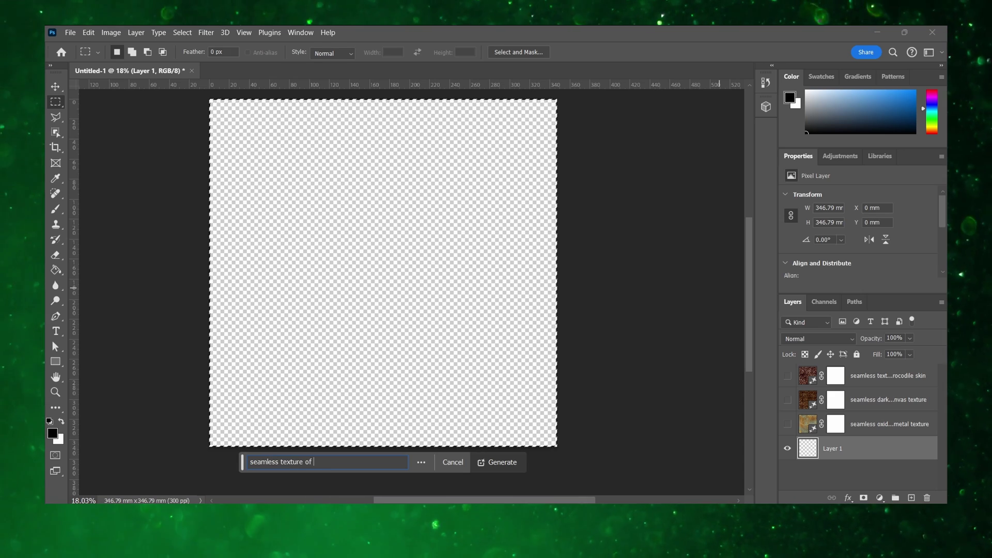
pyautogui.write('worn stainless steel')
pyautogui.press('Return')
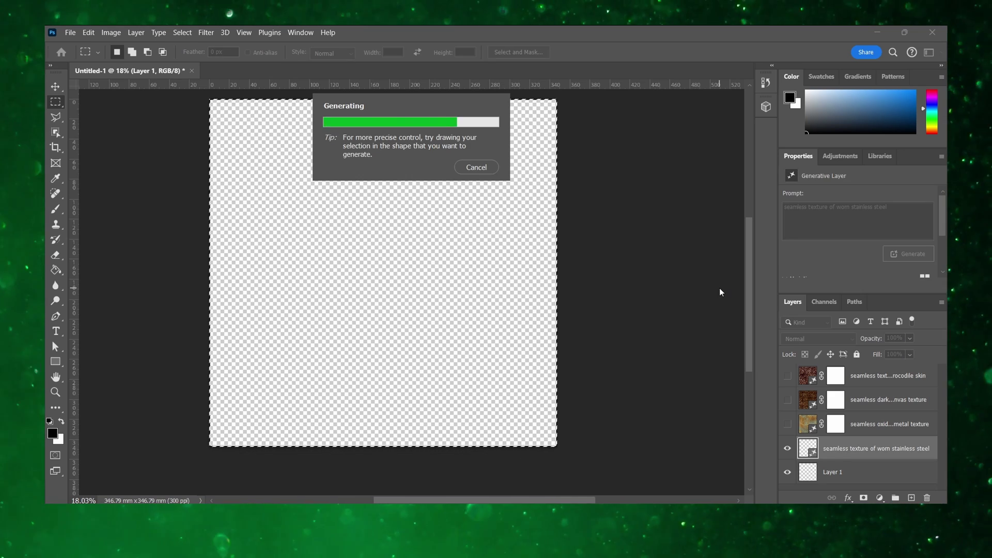
# Add 'smooth' before 'worn' in the prompt, regenerate, and pick the beige steel variation
pyautogui.click(836, 207)
pyautogui.write('smooth')
pyautogui.press('Return')
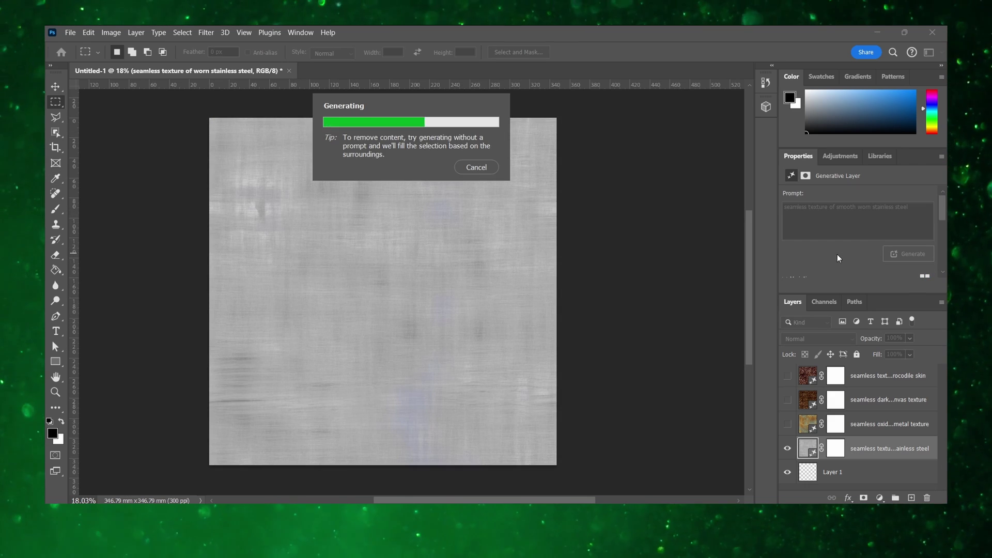
pyautogui.scroll(-2, 839, 259)
pyautogui.click(864, 224)
# Export the steel texture as a PNG named 'Stainless_Steel_4k_Albedo'
pyautogui.click(70, 32)
pyautogui.click(243, 245)
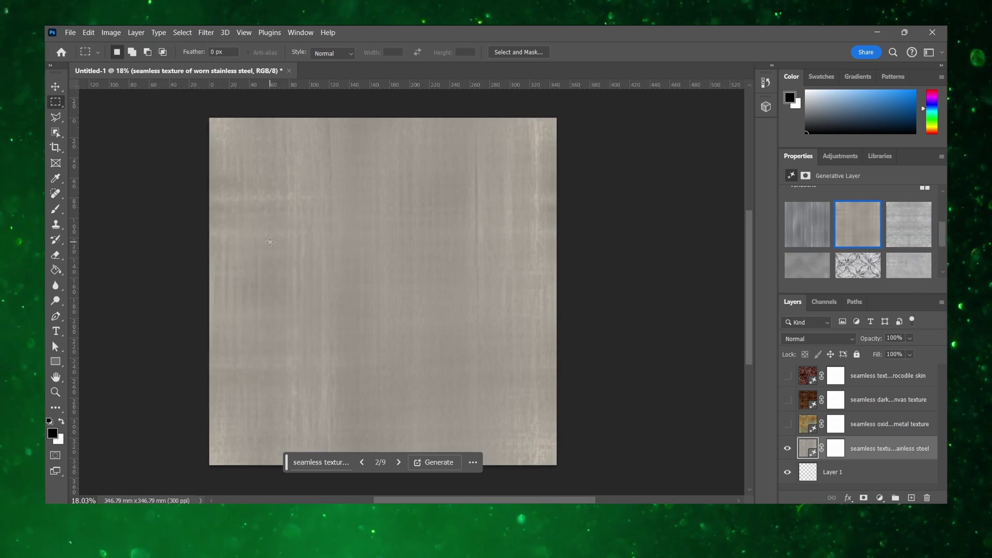
pyautogui.scroll(-2, 786, 207)
pyautogui.click(816, 503)
pyautogui.write('Stainless_Steel_4k_')
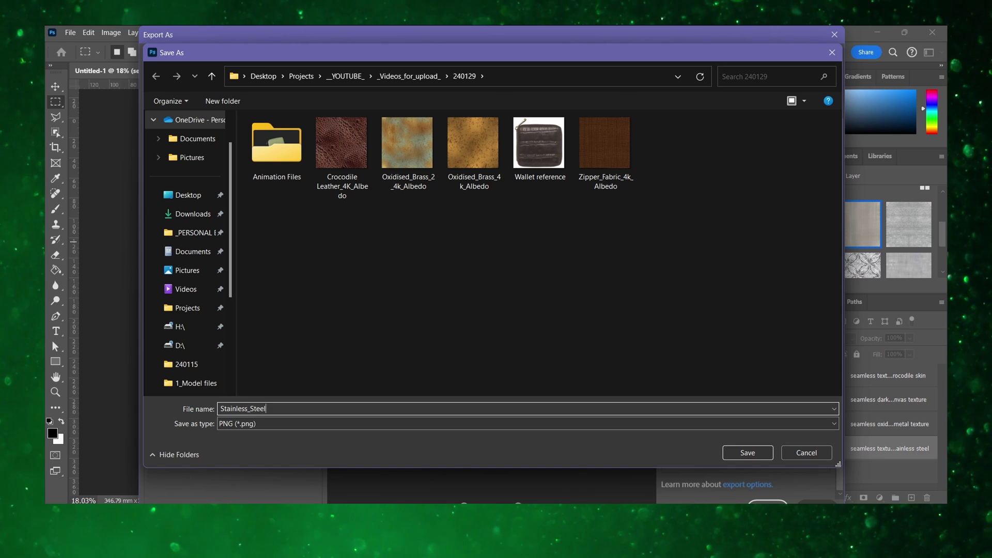
pyautogui.write('Albedo')
pyautogui.press('Return')
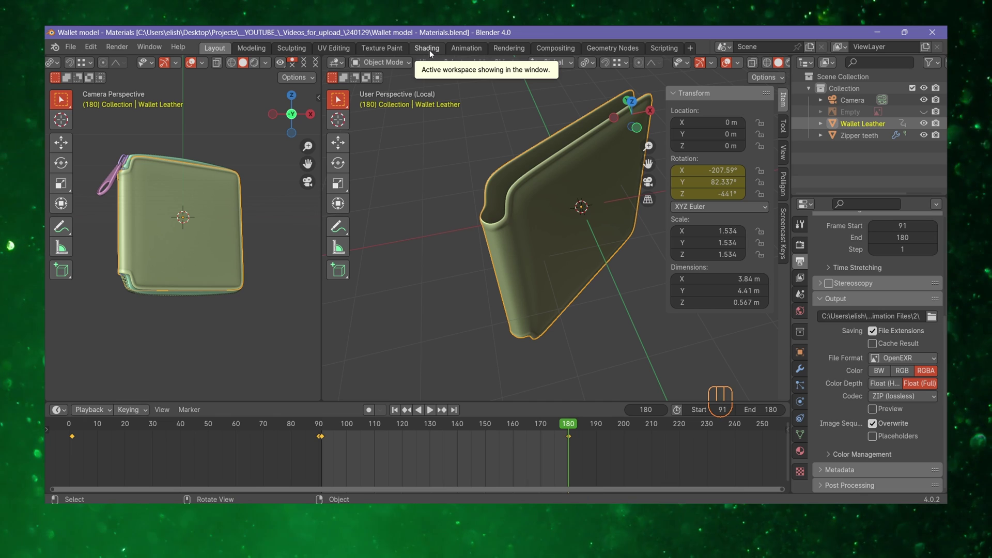
# In the Shading workspace, switch the viewport to rendered shading and the render engine to Cycles
pyautogui.click(430, 51)
pyautogui.click(650, 64)
pyautogui.click(800, 181)
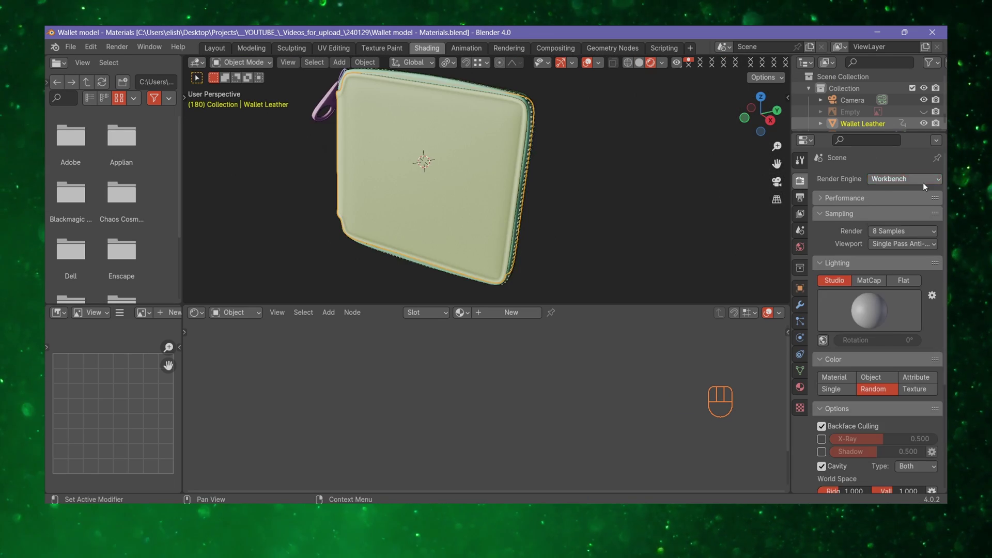
pyautogui.click(923, 180)
pyautogui.click(895, 222)
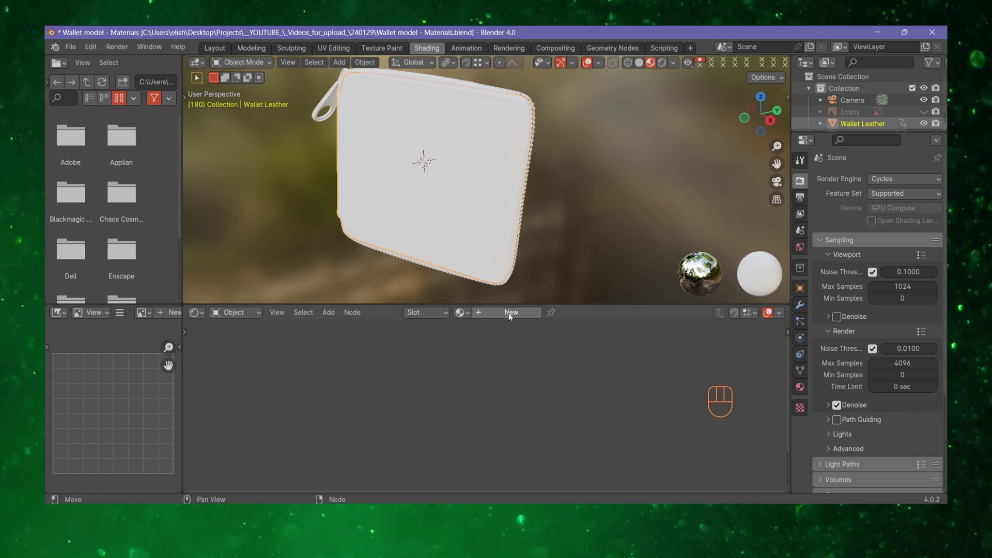
# Create a new leather material with a crocodile Image Texture plus Texture Coordinate and Mapping nodes
pyautogui.click(509, 312)
pyautogui.hotkey('shift', 'a')
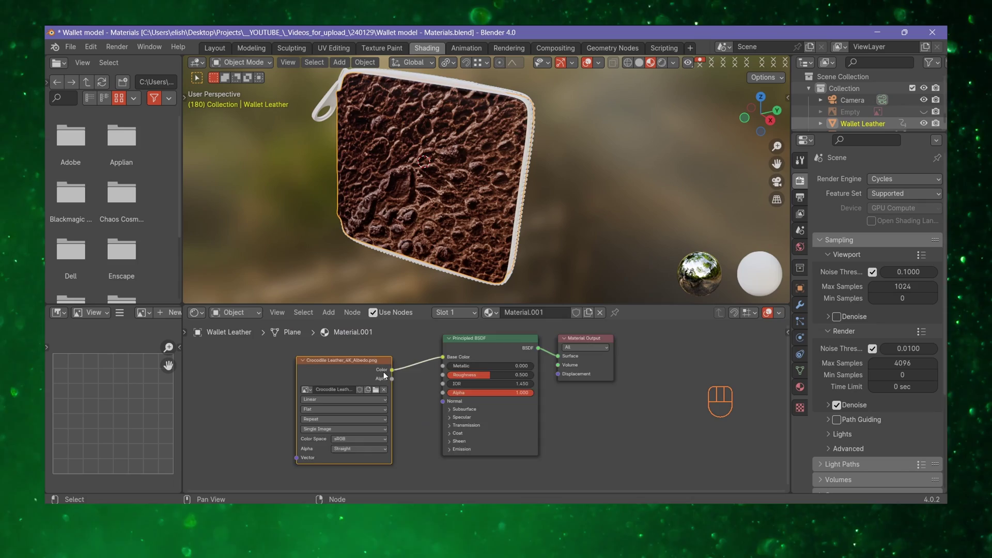
pyautogui.hotkey('ctrl', 't')
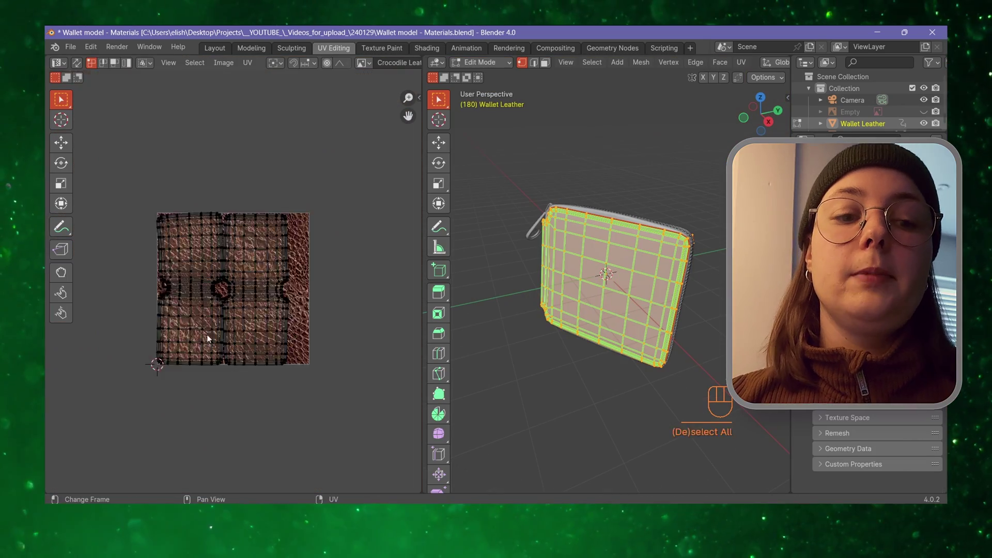
# Rotate the leather UV islands diagonally, scale them down, and move them over the texture
pyautogui.press('a')
pyautogui.press('s')
pyautogui.click(326, 429)
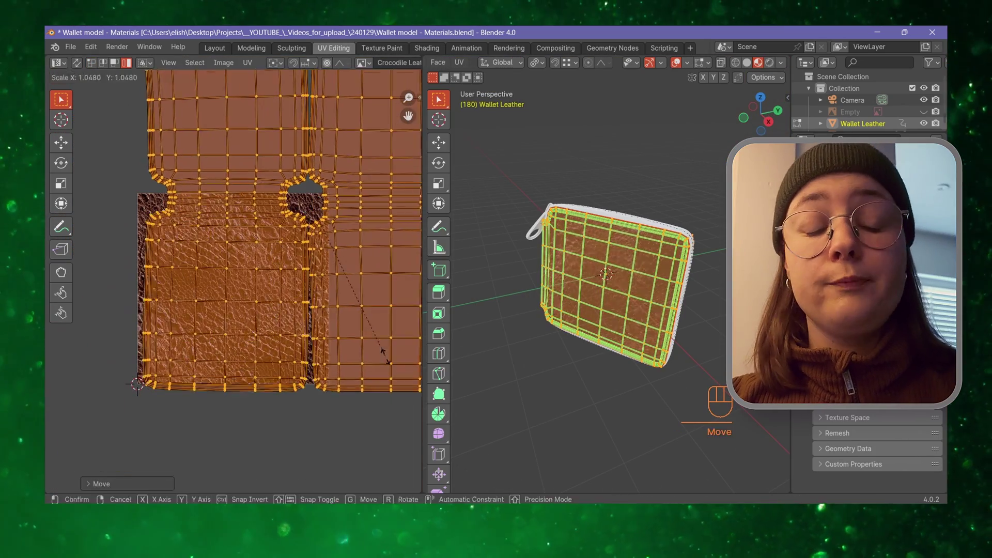
pyautogui.hotkey('ctrl', 'z')
pyautogui.press('r')
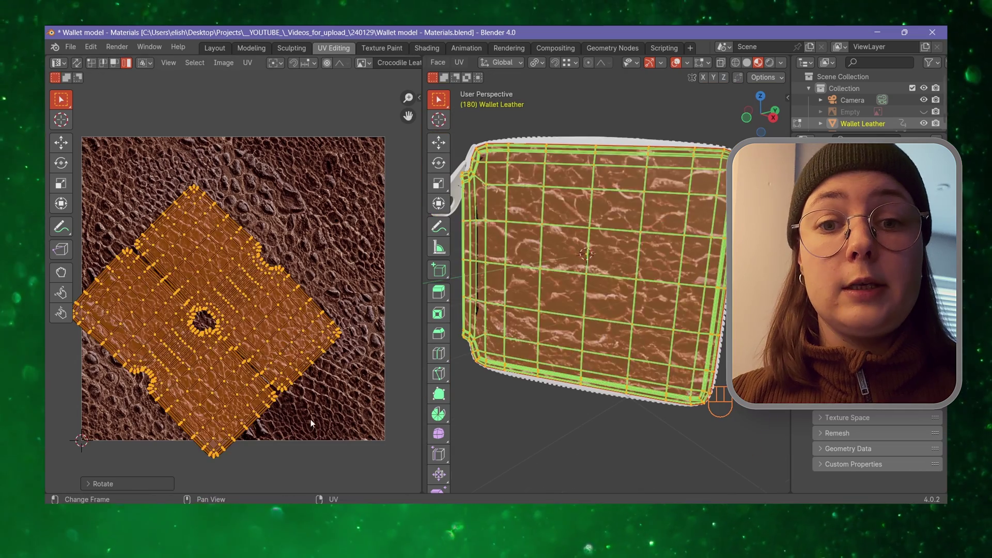
pyautogui.press('s')
pyautogui.click(234, 312)
pyautogui.press('g')
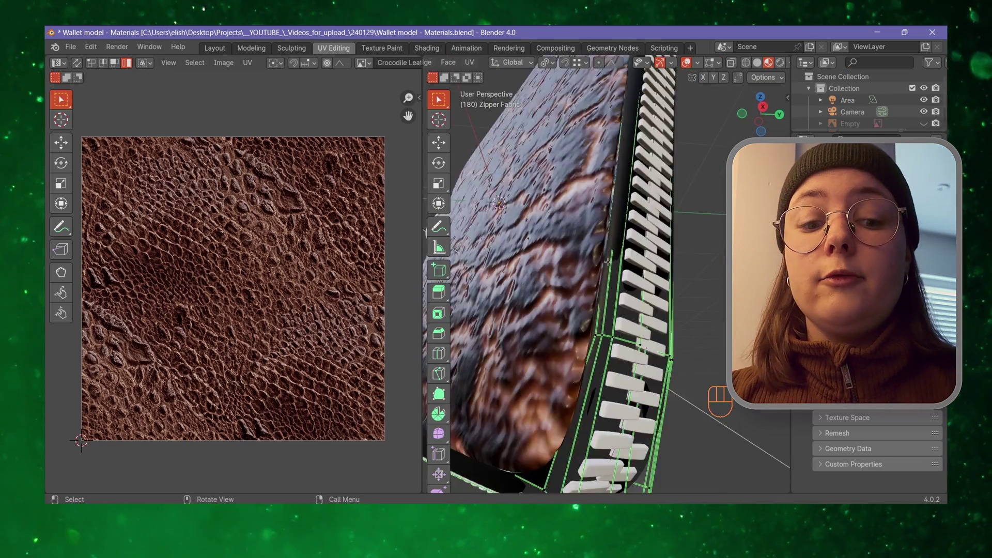
pyautogui.keyDown('alt'); pyautogui.click(653, 372); pyautogui.keyUp('alt')
# Mark the selected loop as a seam and straighten the first curved UV strip
pyautogui.scroll(-5, 652, 373)
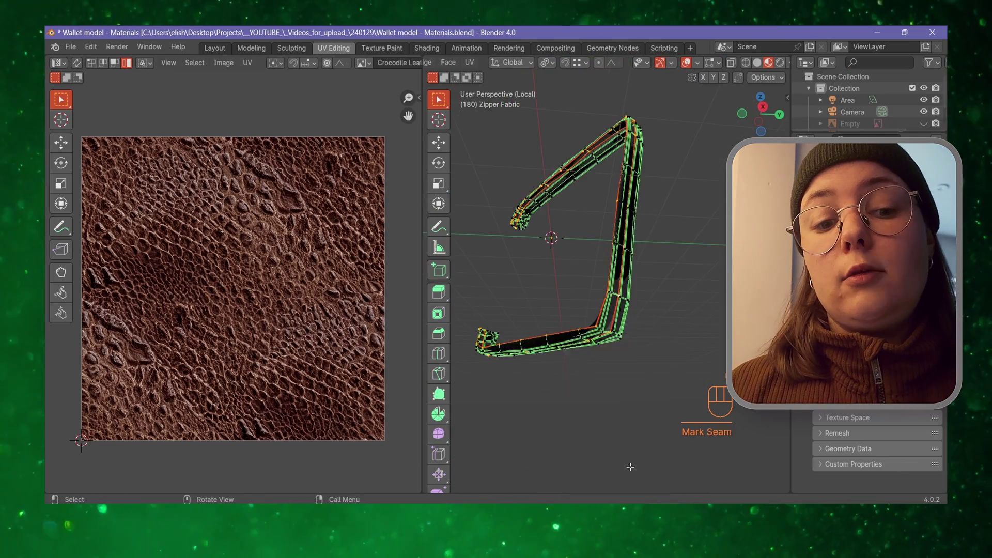
pyautogui.press('u')
pyautogui.click(587, 340)
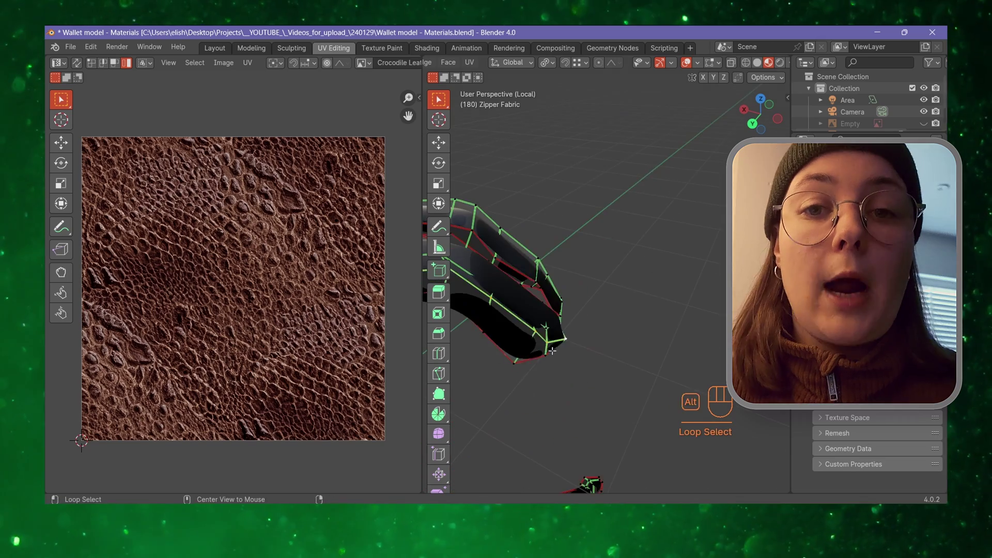
pyautogui.keyDown('alt'); pyautogui.click(307, 225); pyautogui.keyUp('alt')
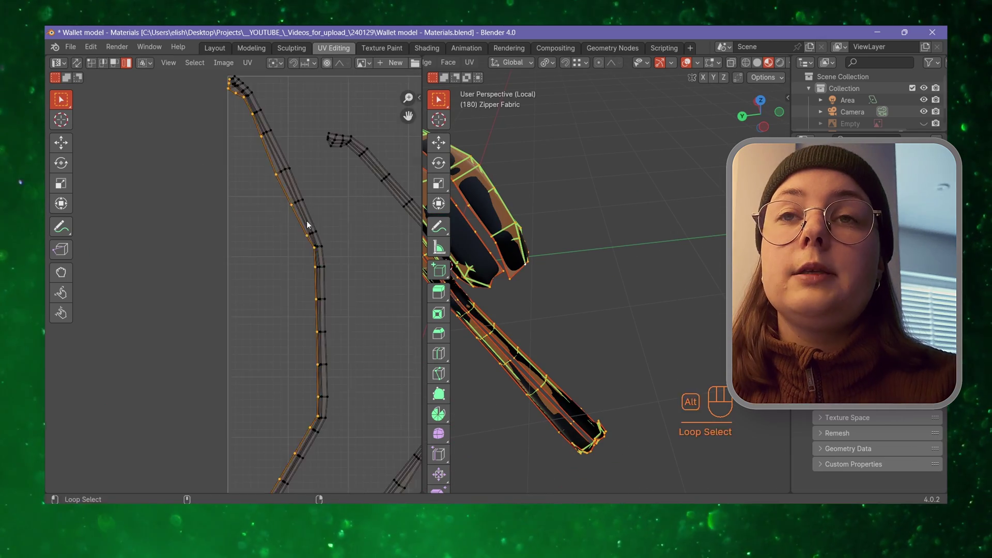
pyautogui.rightClick(219, 386)
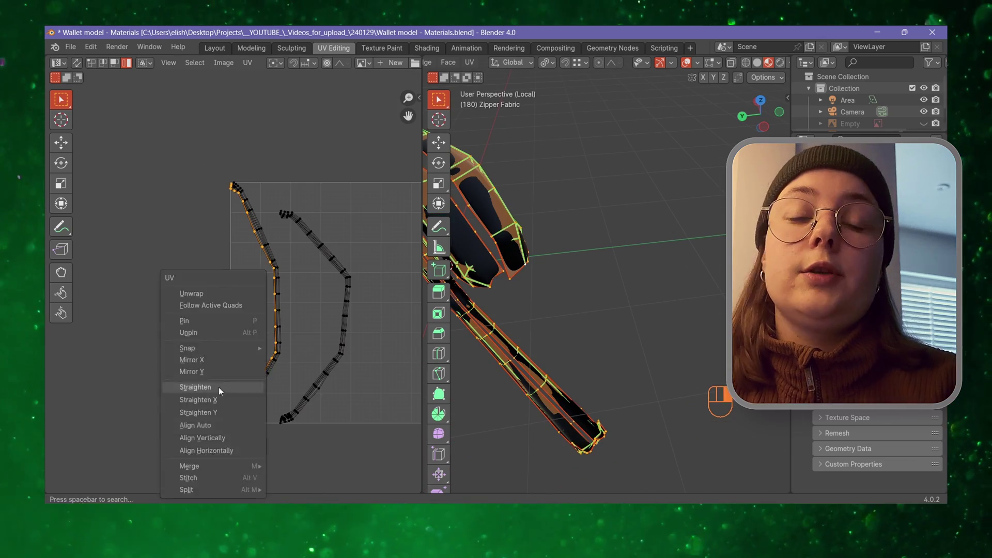
pyautogui.click(219, 387)
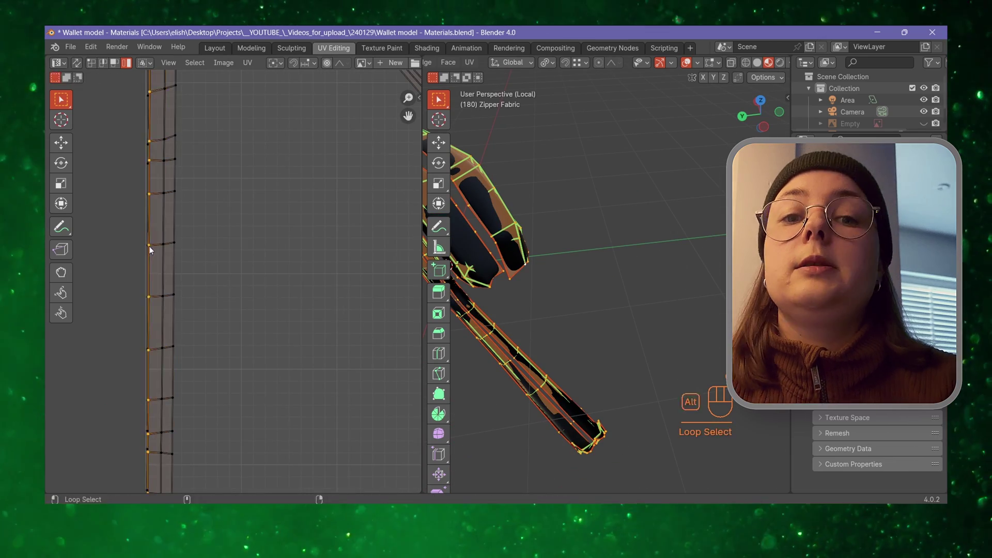
# Straighten the second curved UV island from its boundary edge loop
pyautogui.click(214, 166)
pyautogui.scroll(3, 302, 269)
pyautogui.keyDown('alt'); pyautogui.click(303, 272); pyautogui.keyUp('alt')
pyautogui.hotkey('shift', 'r')
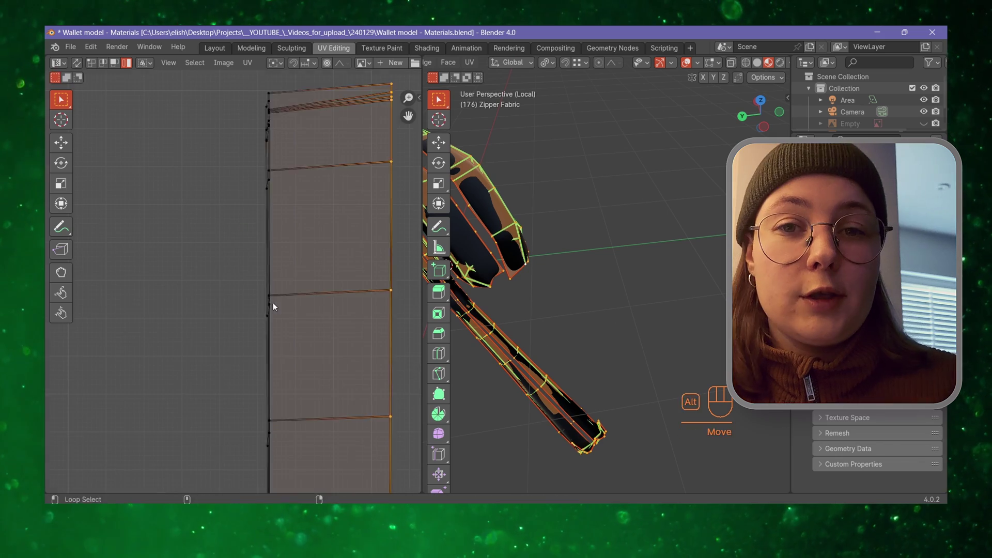
pyautogui.scroll(-4, 305, 215)
pyautogui.scroll(6, 243, 254)
# Flatten an upper edge row of the right strip to zero vertical height
pyautogui.keyDown('alt'); pyautogui.click(258, 195); pyautogui.keyUp('alt')
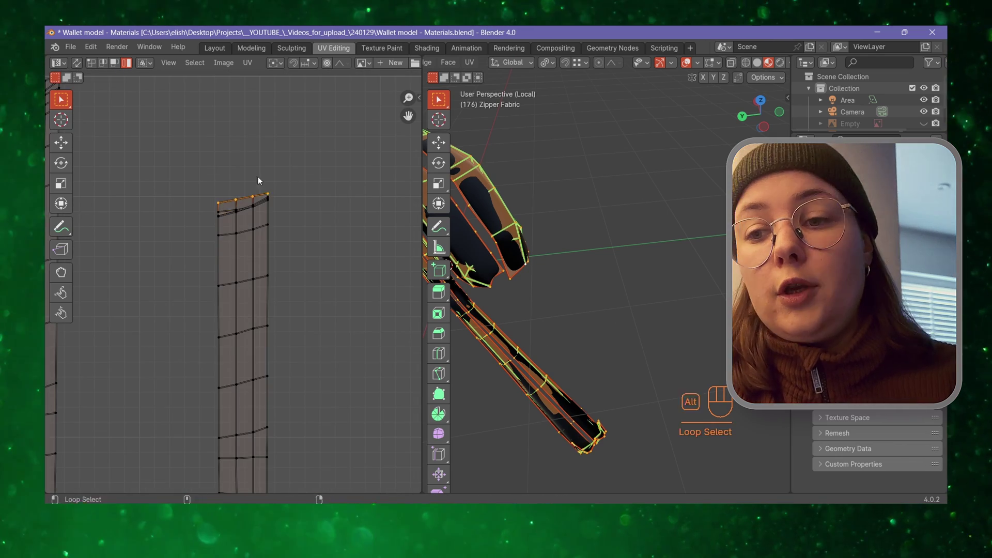
pyautogui.keyDown('alt'); pyautogui.click(225, 209); pyautogui.keyUp('alt')
pyautogui.keyDown('alt'); pyautogui.click(227, 211); pyautogui.keyUp('alt')
pyautogui.scroll(3, 273, 159)
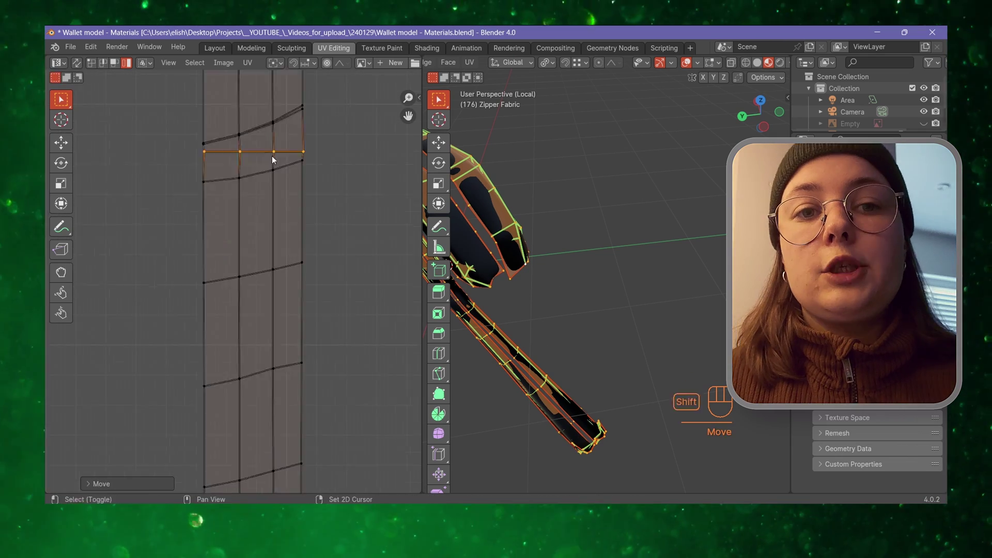
pyautogui.press('s')
pyautogui.press('y')
pyautogui.press('0')
pyautogui.click(275, 271)
pyautogui.press('g')
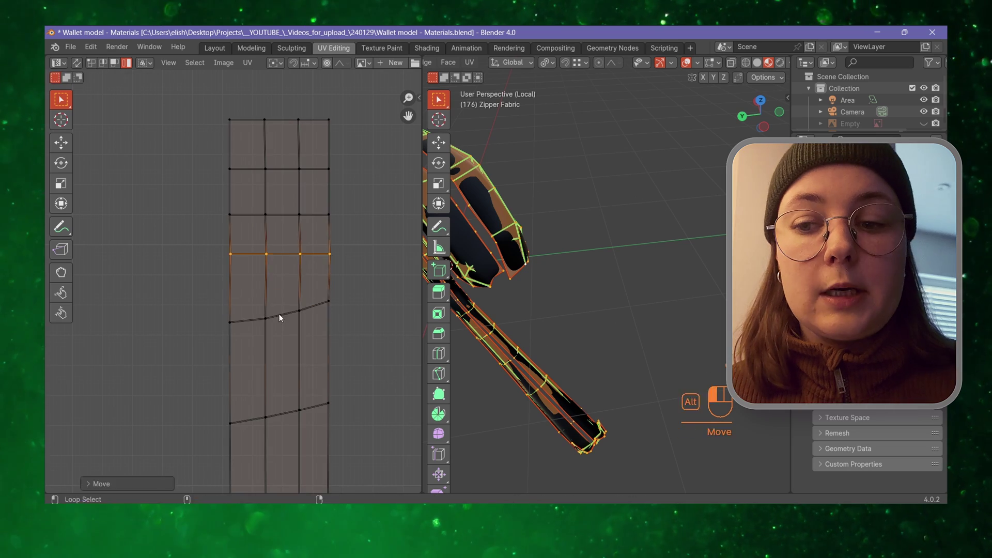
# Select the right UV strip's lower edge row and frame it in the view
pyautogui.keyDown('alt'); pyautogui.click(309, 407); pyautogui.keyUp('alt')
pyautogui.scroll(-8, 336, 362)
pyautogui.moveTo(243, 166); pyautogui.dragTo(382, 381)
pyautogui.moveTo(275, 235); pyautogui.dragTo(253, 476)
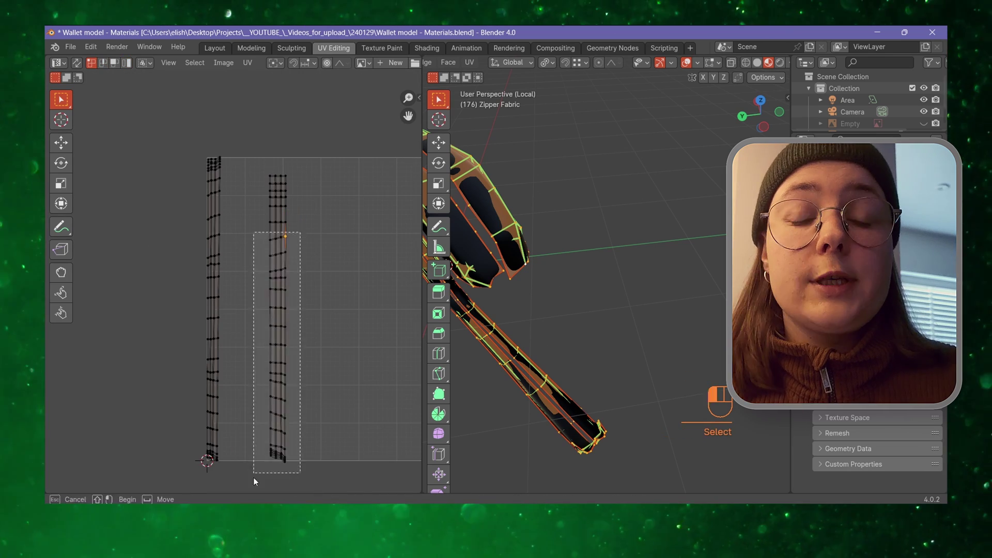
pyautogui.scroll(3, 331, 235)
pyautogui.moveTo(315, 375); pyautogui.dragTo(240, 355)
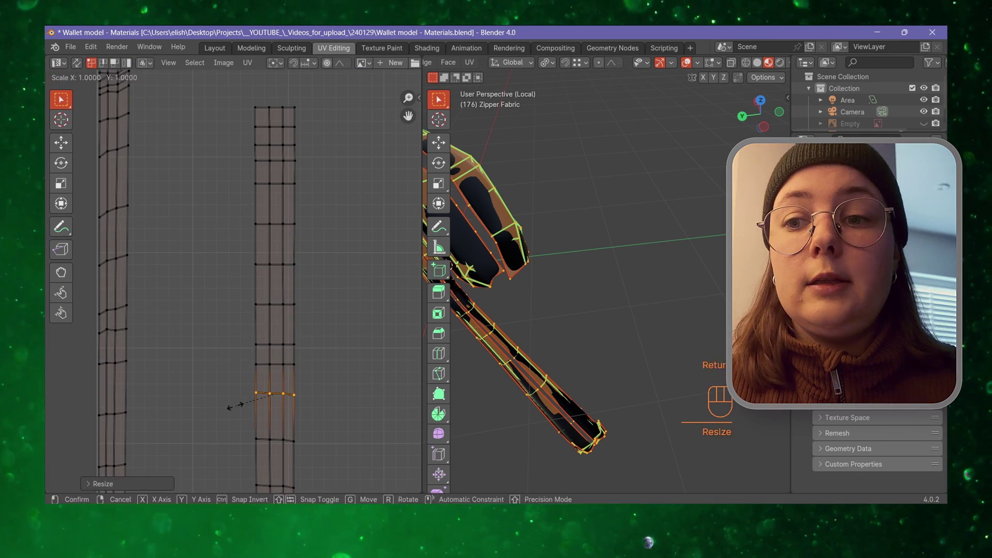
pyautogui.press('KP_Decimal')
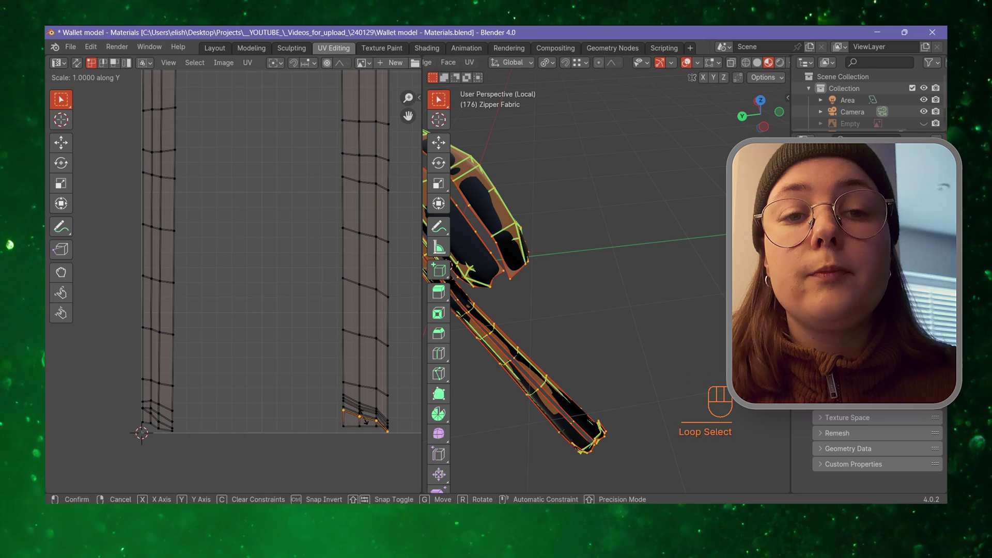
pyautogui.press('Return')
pyautogui.press('KP_Decimal')
# Flatten the next two slanted edge rows with S, Y, 0
pyautogui.press('s')
pyautogui.press('y')
pyautogui.press('0')
pyautogui.press('Return')
pyautogui.keyDown('alt'); pyautogui.click(302, 302); pyautogui.keyUp('alt')
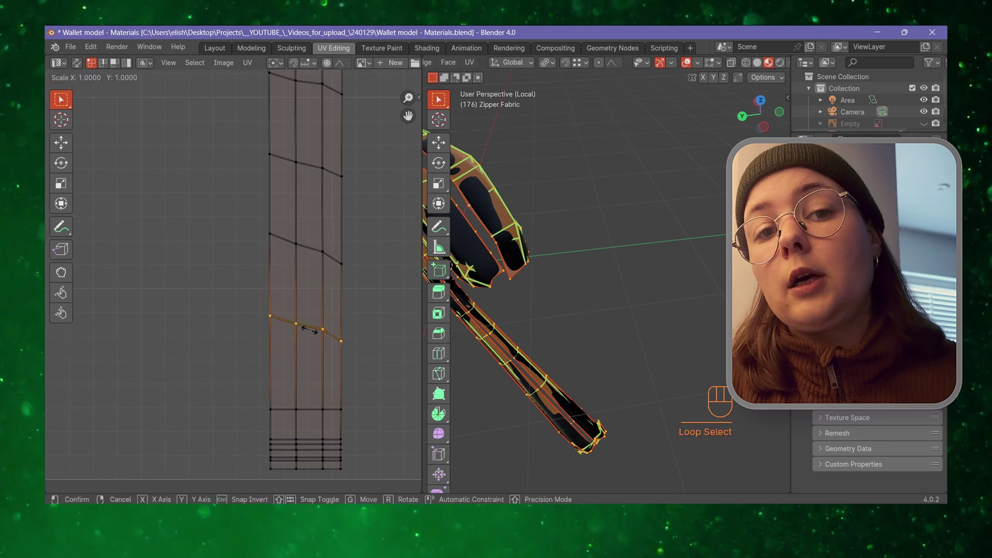
pyautogui.press('s')
pyautogui.press('y')
pyautogui.press('0')
pyautogui.press('Return')
pyautogui.press('KP_Decimal')
# Flatten a bottom edge row of the right island to zero height
pyautogui.scroll(-8, 308, 210)
pyautogui.moveTo(254, 165); pyautogui.dragTo(308, 210)
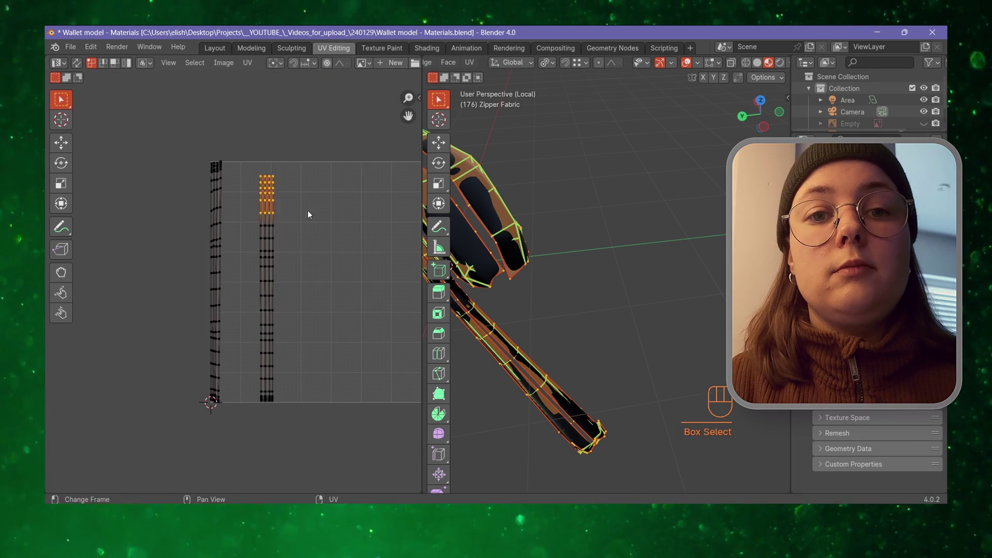
pyautogui.scroll(8, 237, 326)
pyautogui.keyDown('alt'); pyautogui.click(288, 305); pyautogui.keyUp('alt')
pyautogui.press('s')
pyautogui.press('y')
pyautogui.press('0')
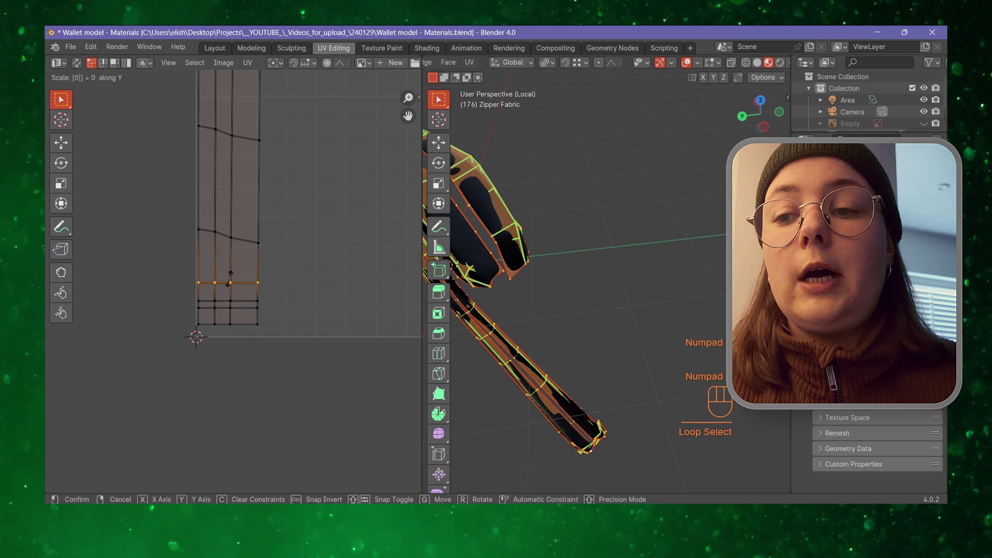
pyautogui.press('Return')
# Flatten another crooked edge row to zero vertical height
pyautogui.scroll(-1, 275, 259)
pyautogui.scroll(2, 275, 259)
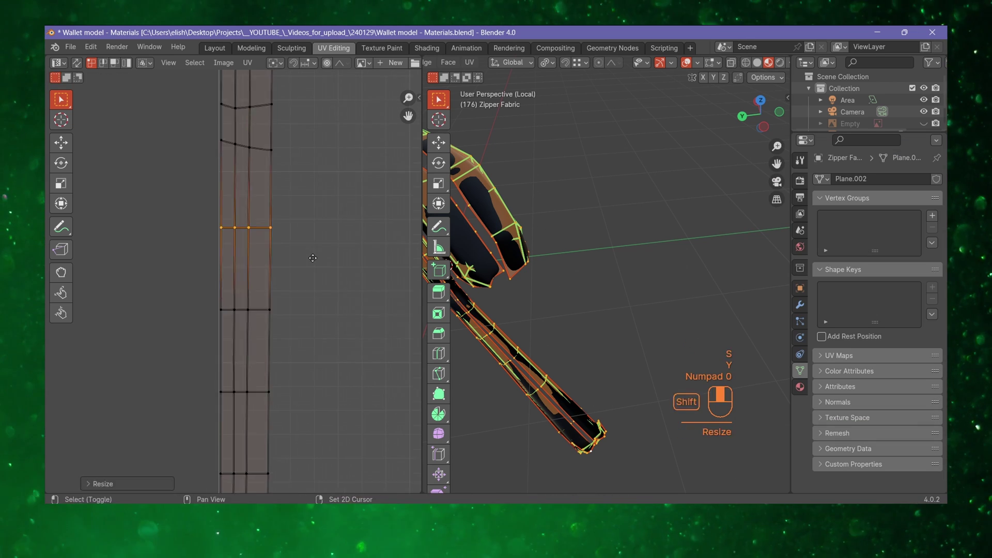
pyautogui.keyDown('alt'); pyautogui.click(281, 259); pyautogui.keyUp('alt')
pyautogui.press('s')
pyautogui.press('y')
pyautogui.press('0')
pyautogui.press('Return')
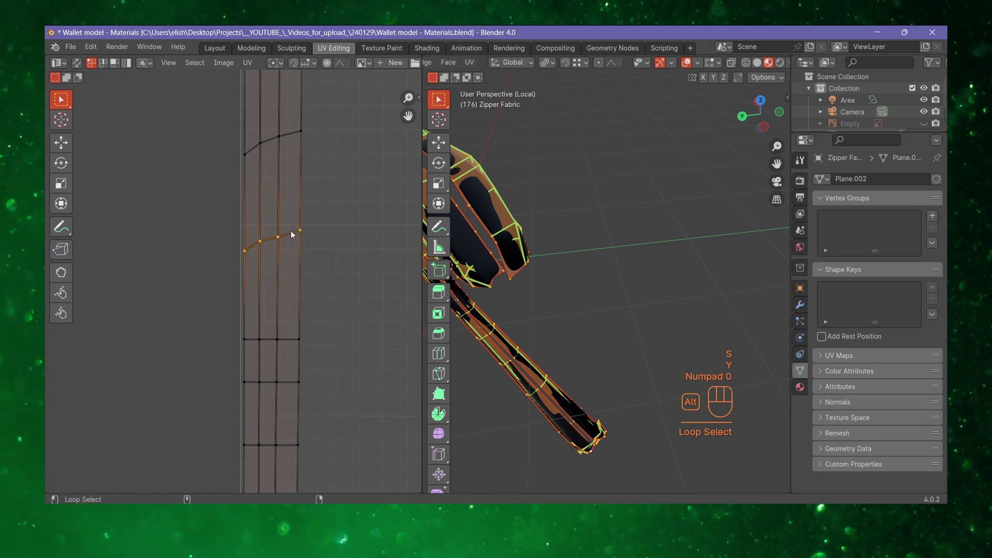
# Select all UVs, then pick two edge rows near the island top
pyautogui.scroll(3, 290, 231)
pyautogui.press('a')
pyautogui.keyDown('alt'); pyautogui.click(281, 204); pyautogui.keyUp('alt')
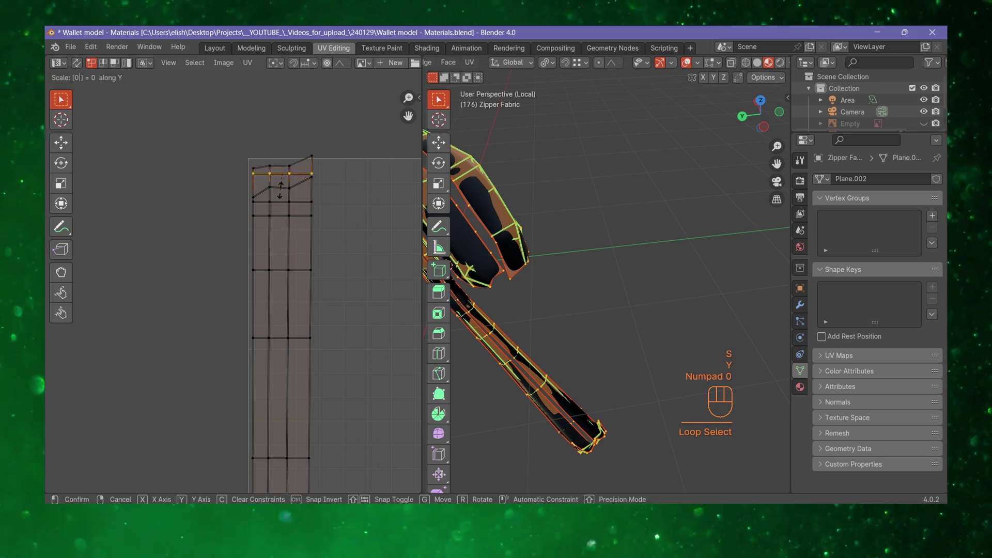
pyautogui.keyDown('shift'); pyautogui.click(268, 264); pyautogui.keyUp('shift')
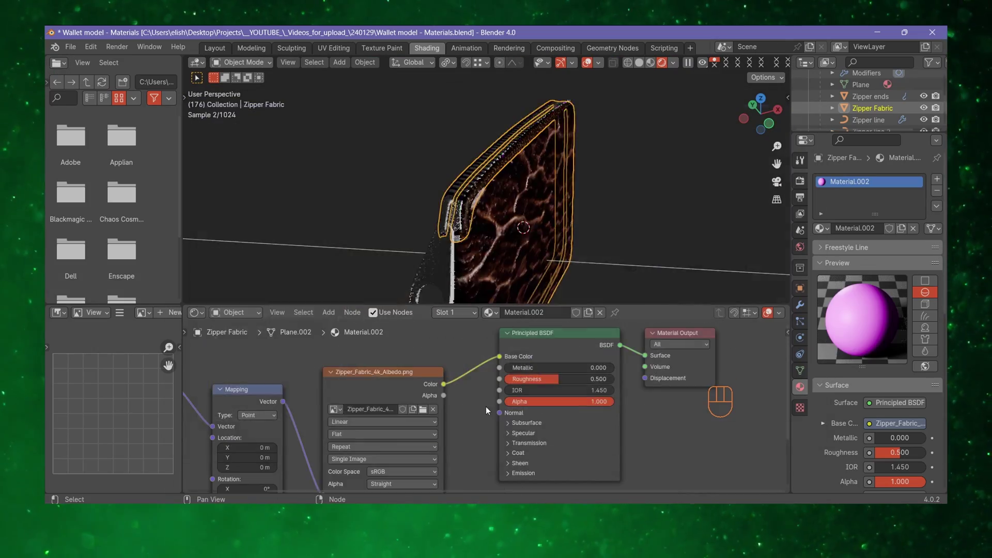
# Link texture coordinates into the Mapping node and return to the Zipper Fabric material
pyautogui.moveTo(256, 405); pyautogui.dragTo(287, 429)
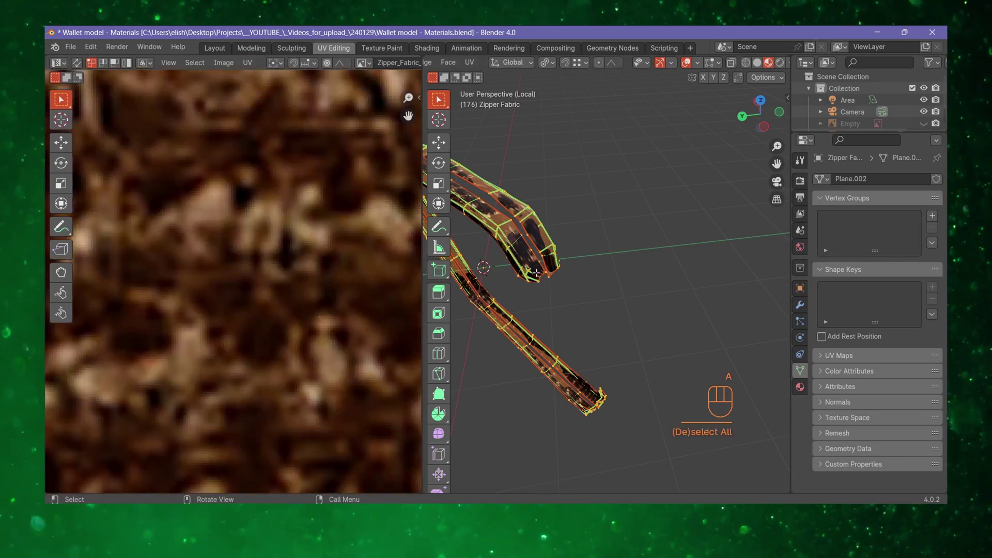
pyautogui.scroll(-3, 159, 442)
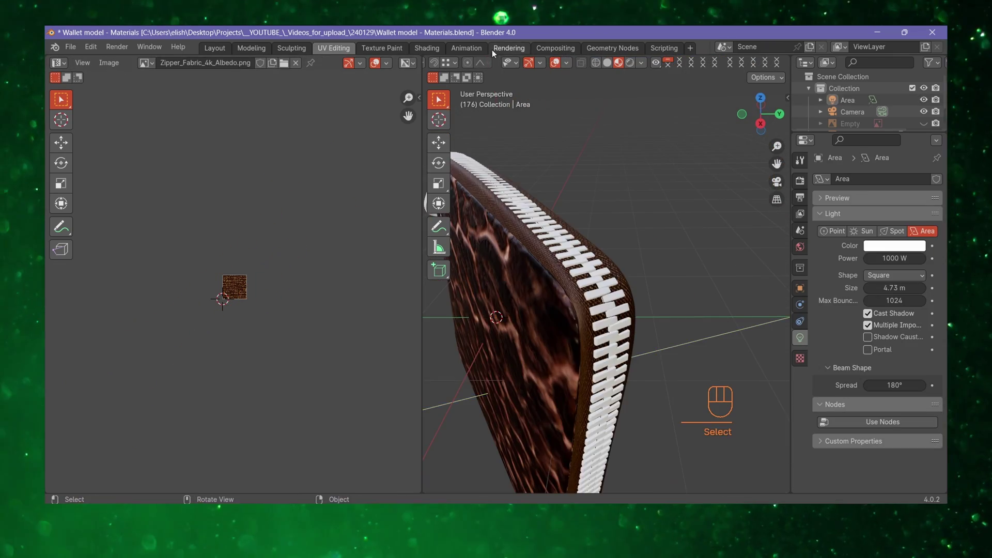
pyautogui.click(427, 47)
pyautogui.click(416, 142)
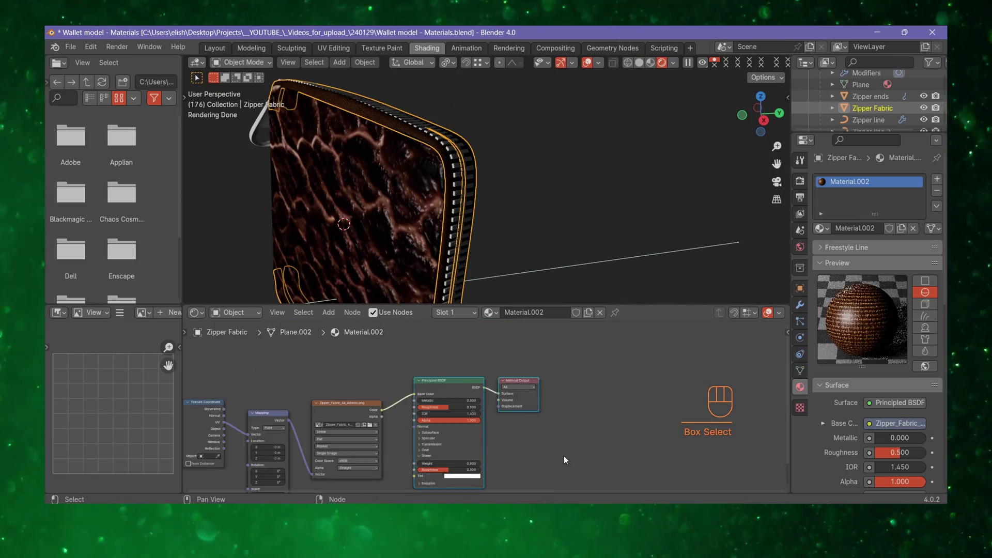
pyautogui.scroll(3, 471, 394)
pyautogui.scroll(-2, 474, 408)
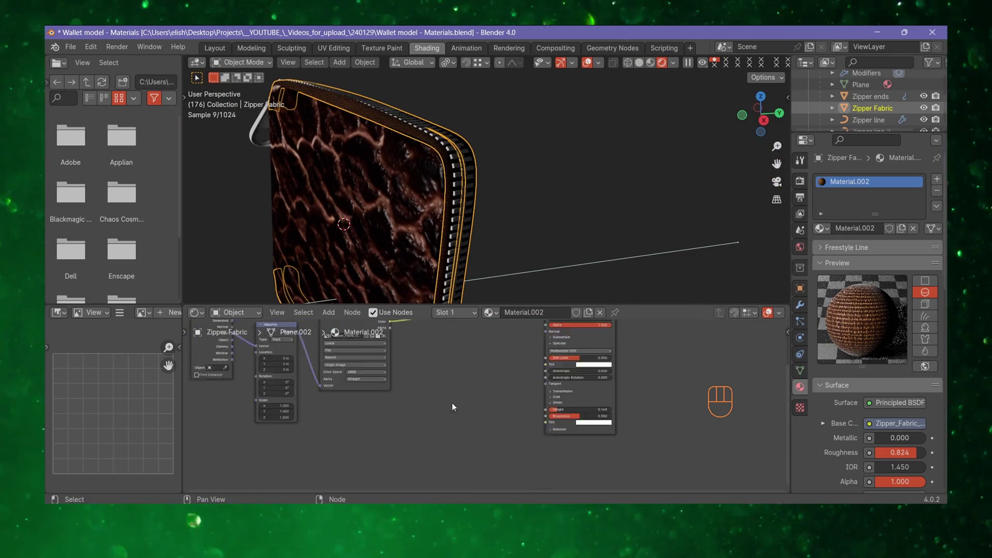
# Add a Bump node fed by the albedo colour, driving the Principled Normal
pyautogui.hotkey('shift', 'a')
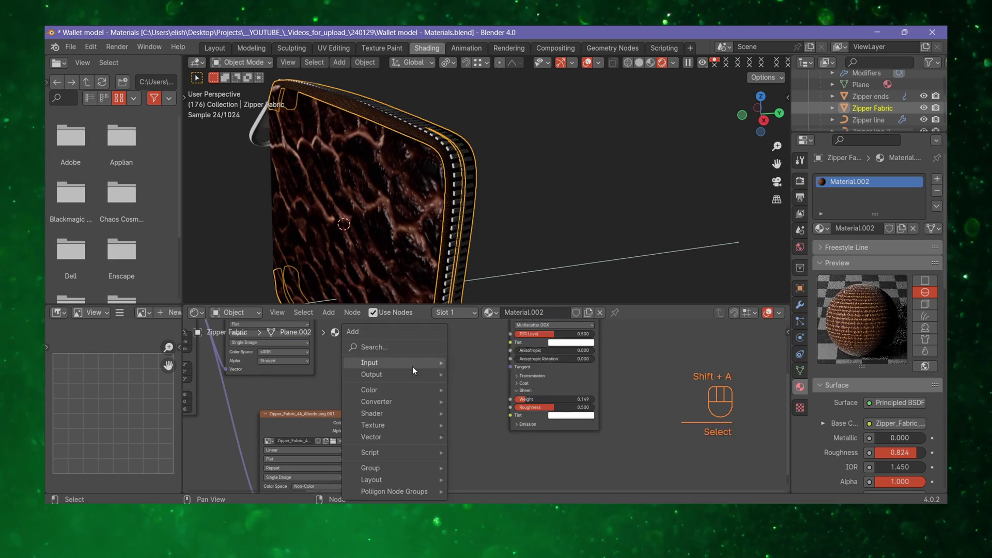
pyautogui.click(456, 386)
pyautogui.click(456, 386)
pyautogui.moveTo(509, 399); pyautogui.dragTo(510, 331)
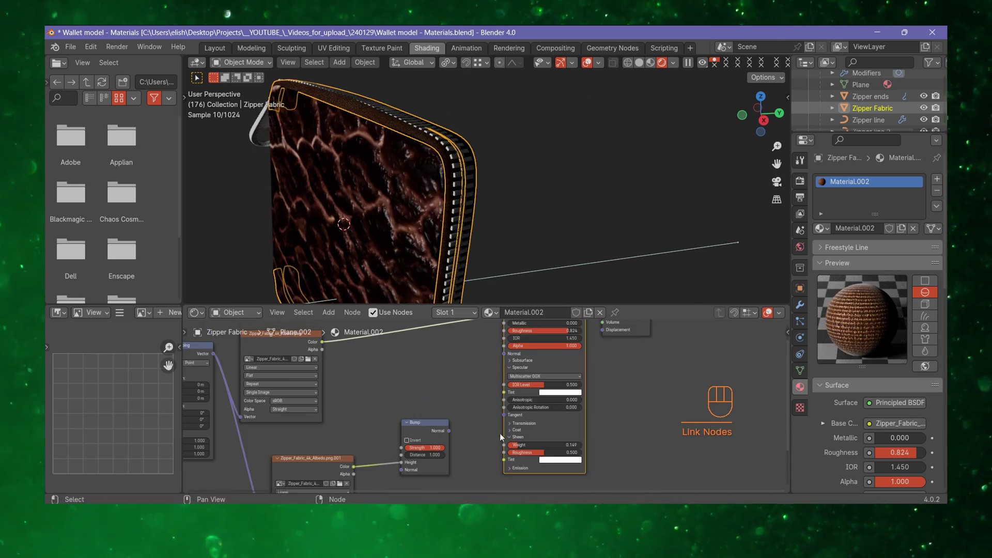
pyautogui.moveTo(347, 423); pyautogui.dragTo(457, 434)
pyautogui.scroll(5, 470, 256)
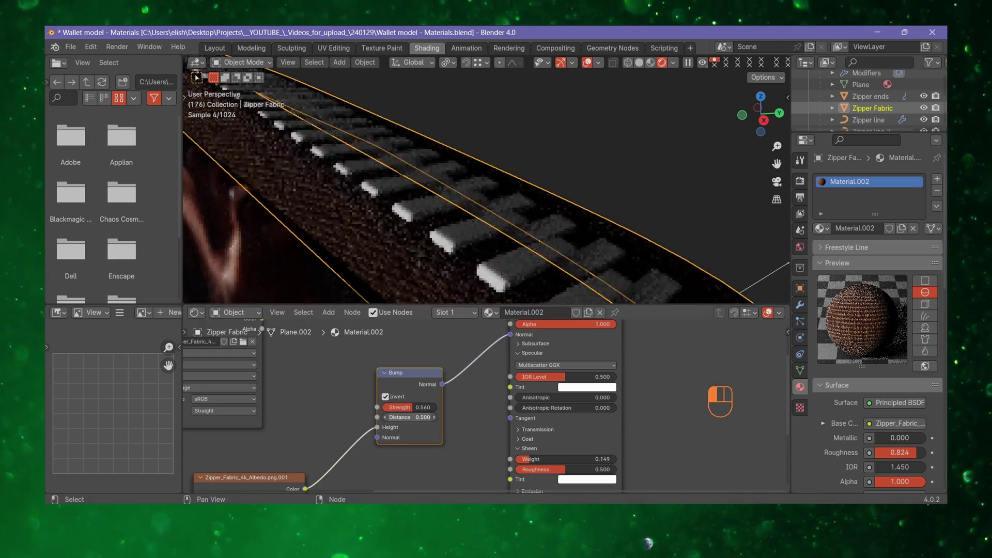
# Add a Displacement node from the texture colour into the Material Output's Displacement
pyautogui.moveTo(334, 220); pyautogui.dragTo(372, 196)
pyautogui.scroll(-1, 449, 413)
pyautogui.scroll(3, 449, 412)
pyautogui.scroll(-2, 424, 424)
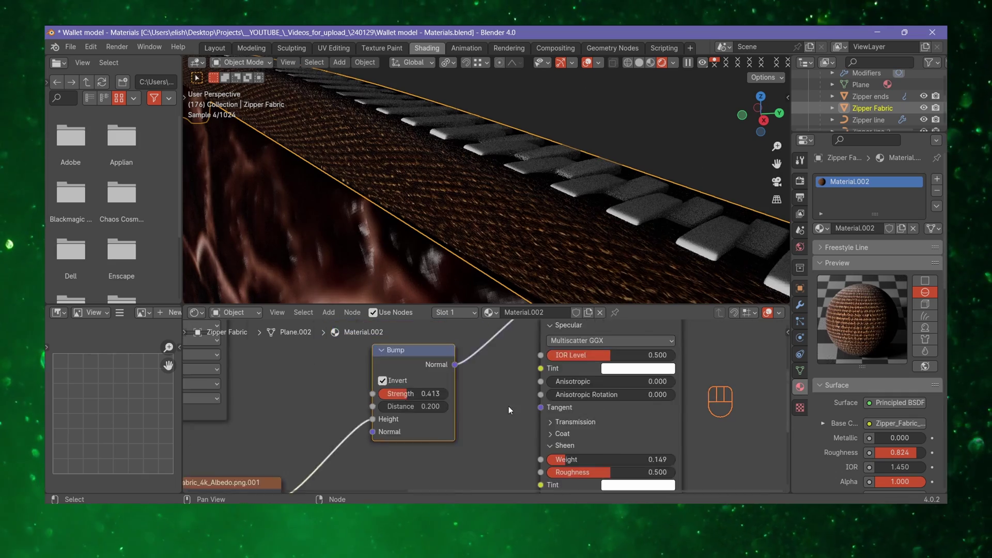
pyautogui.scroll(2, 410, 439)
pyautogui.scroll(5, 411, 439)
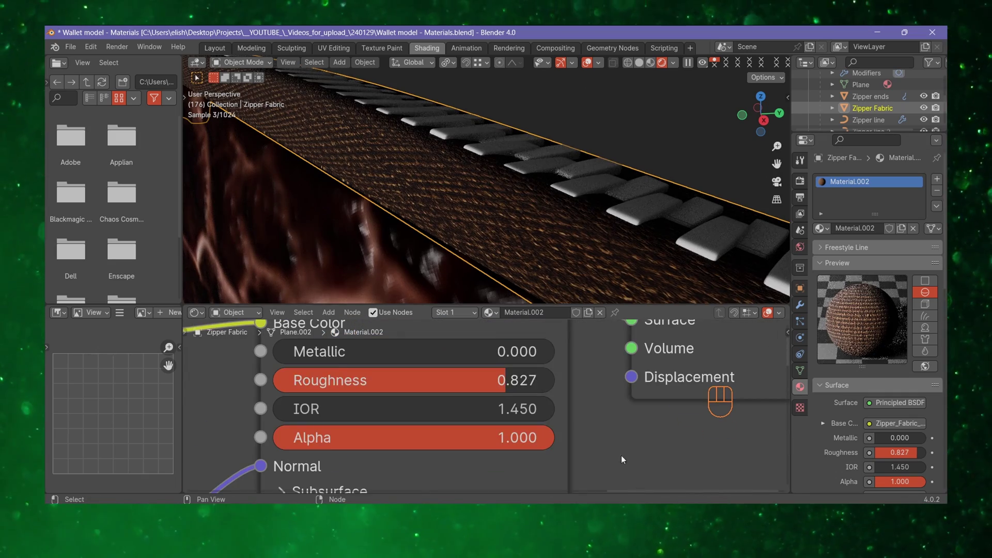
pyautogui.scroll(-3, 214, 428)
pyautogui.scroll(3, 214, 428)
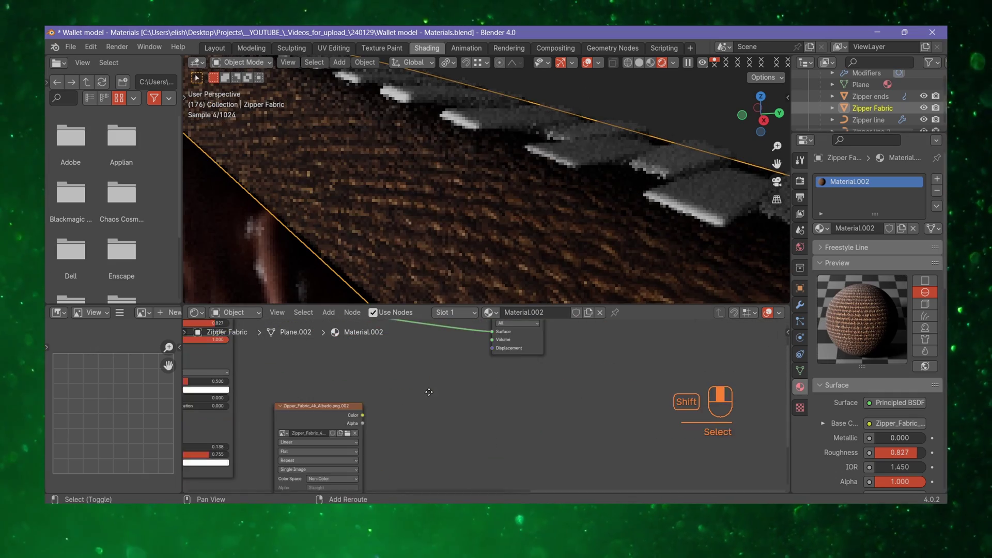
pyautogui.moveTo(381, 436); pyautogui.dragTo(450, 367)
pyautogui.write('disp')
pyautogui.press('Return')
pyautogui.moveTo(397, 413); pyautogui.dragTo(444, 352)
pyautogui.scroll(2, 392, 403)
pyautogui.click(343, 454)
pyautogui.click(344, 454)
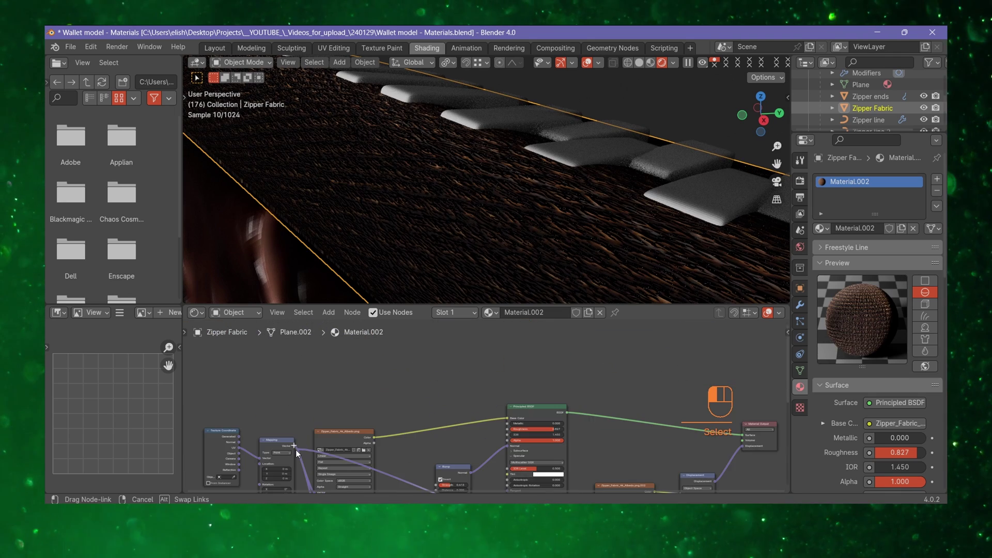
# Rotate the area light around the Z axis
pyautogui.press('r')
pyautogui.press('z')
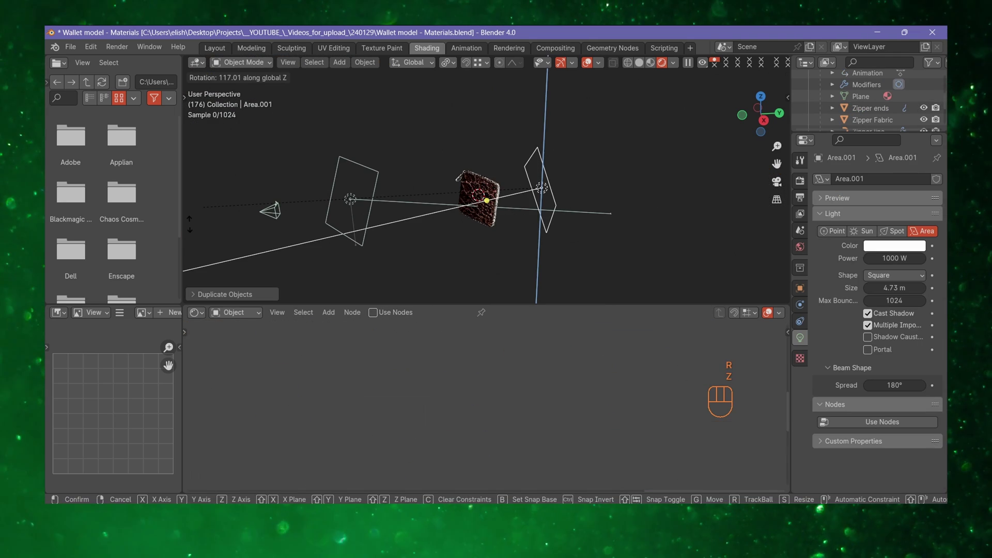
pyautogui.click(476, 234)
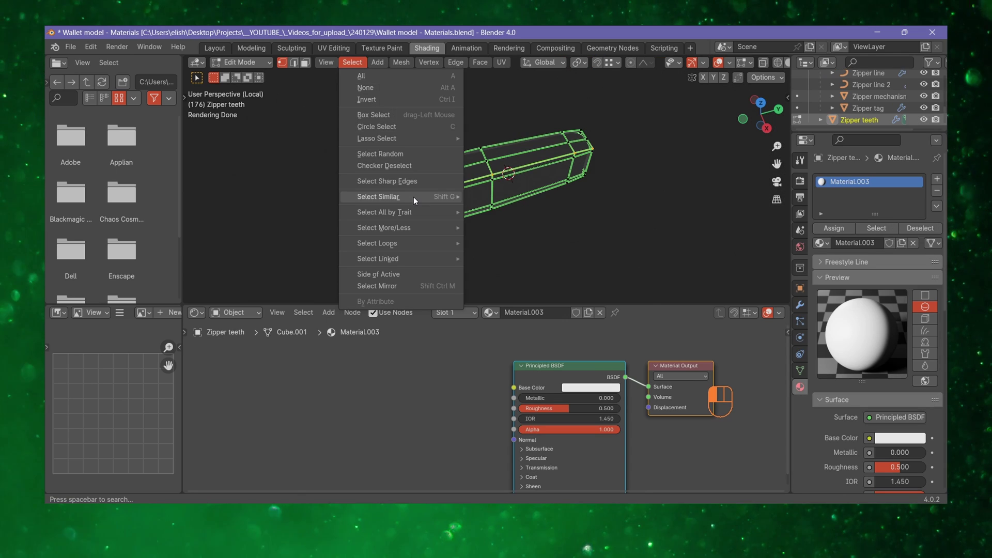
pyautogui.click(414, 197)
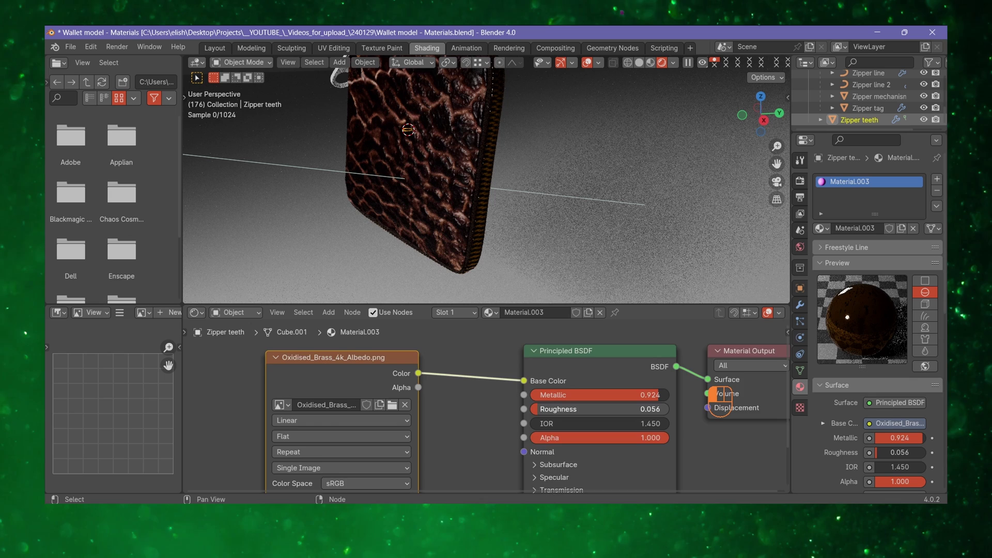
# Move the zipper teeth UV islands over the oxidised brass image
pyautogui.hscroll(-5, 443, 421)
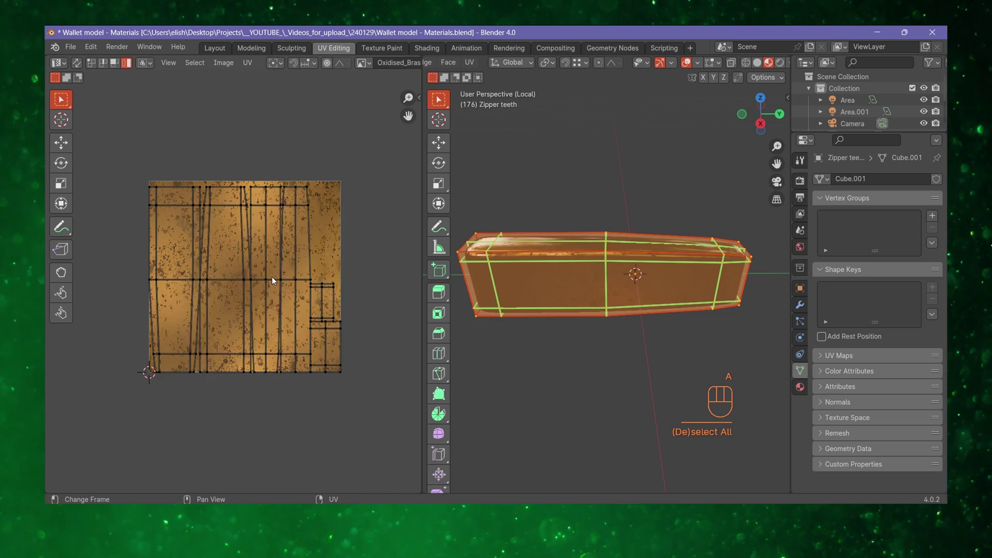
pyautogui.scroll(1, 279, 276)
pyautogui.press('Tab')
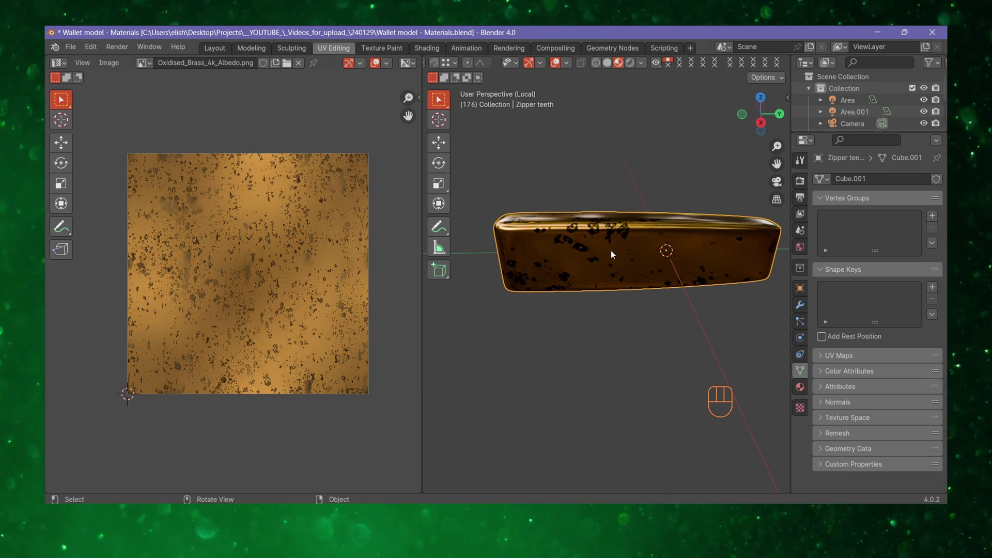
pyautogui.press('g')
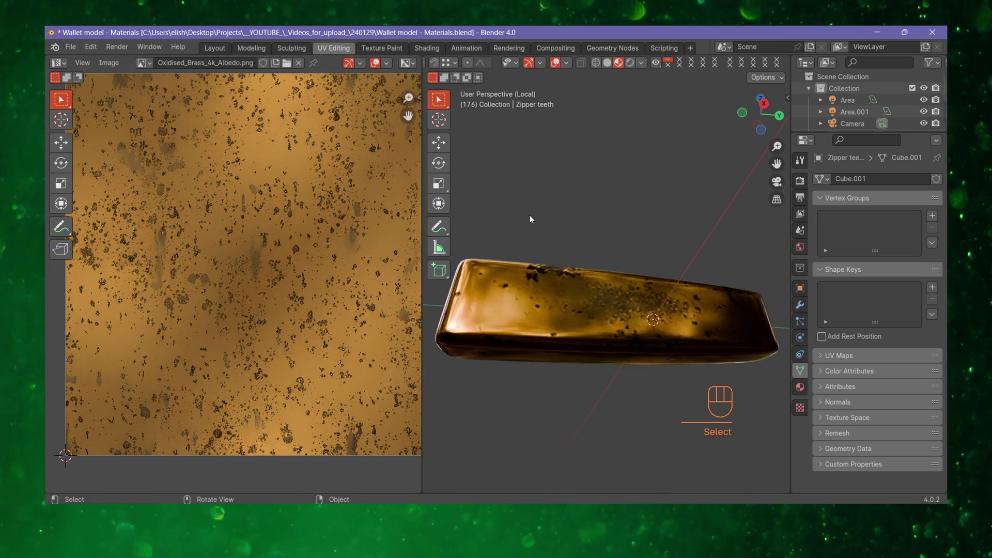
pyautogui.press('Tab')
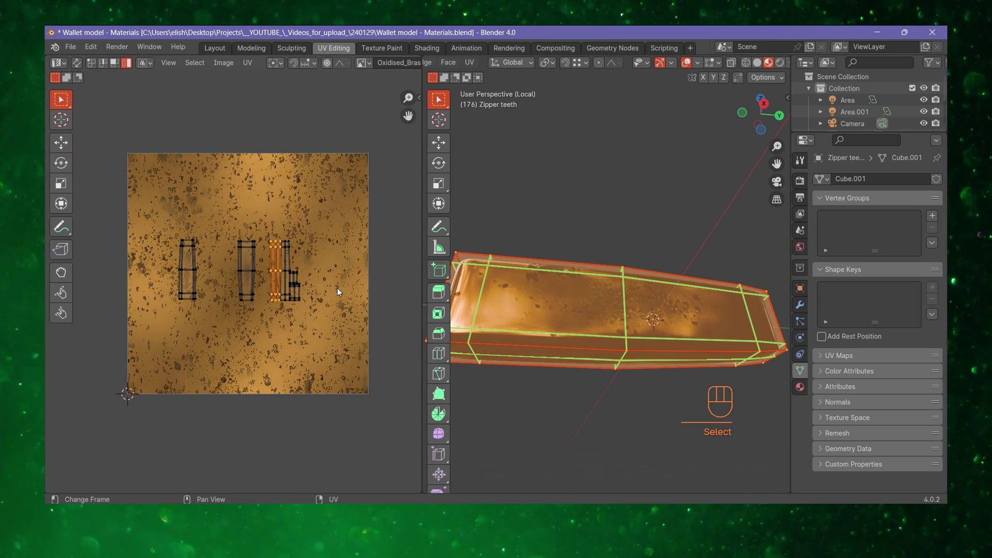
pyautogui.press('g')
pyautogui.click(306, 280)
pyautogui.press('g')
pyautogui.click(352, 333)
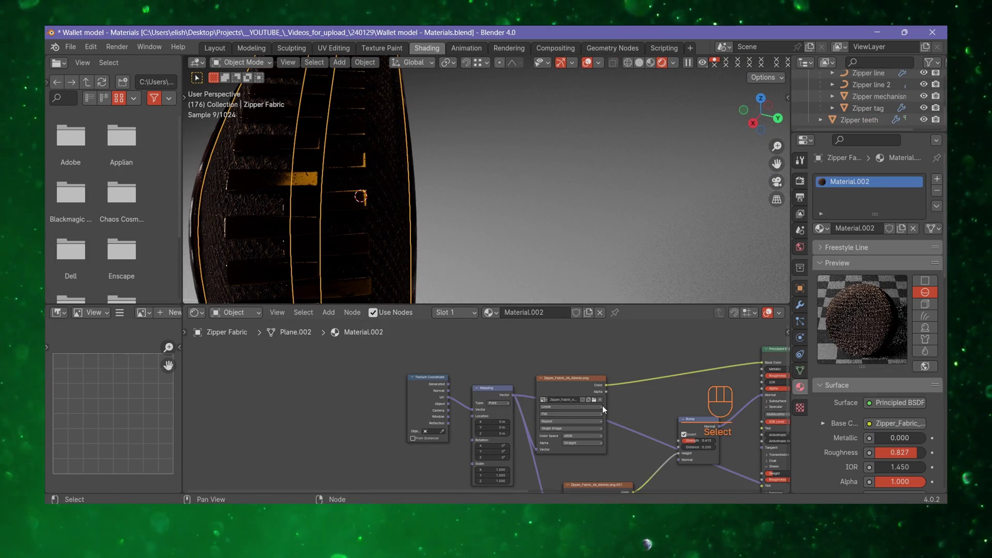
# Insert a Color Ramp between the fabric image and Bump, white stop at 0.575
pyautogui.scroll(3, 603, 405)
pyautogui.scroll(3, 380, 343)
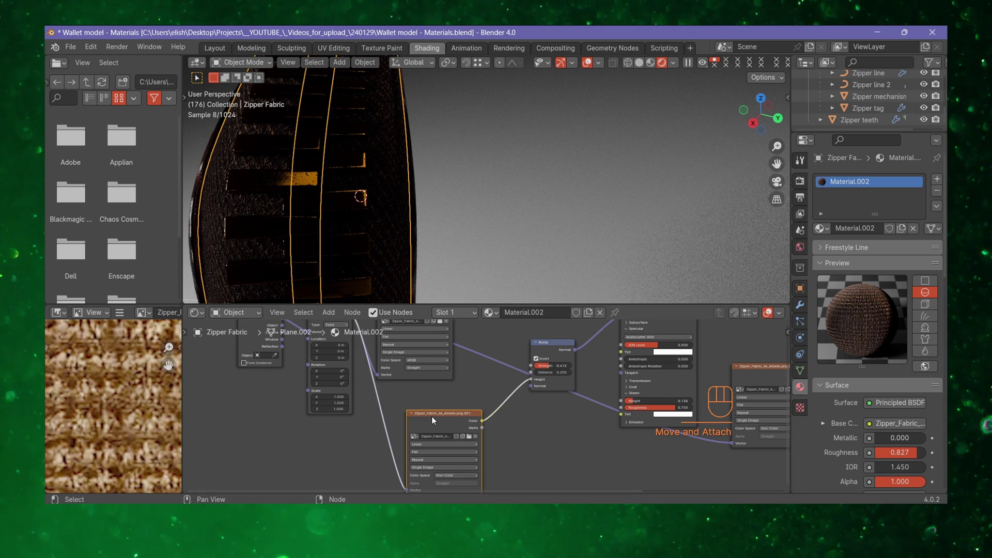
pyautogui.moveTo(432, 417); pyautogui.dragTo(468, 406)
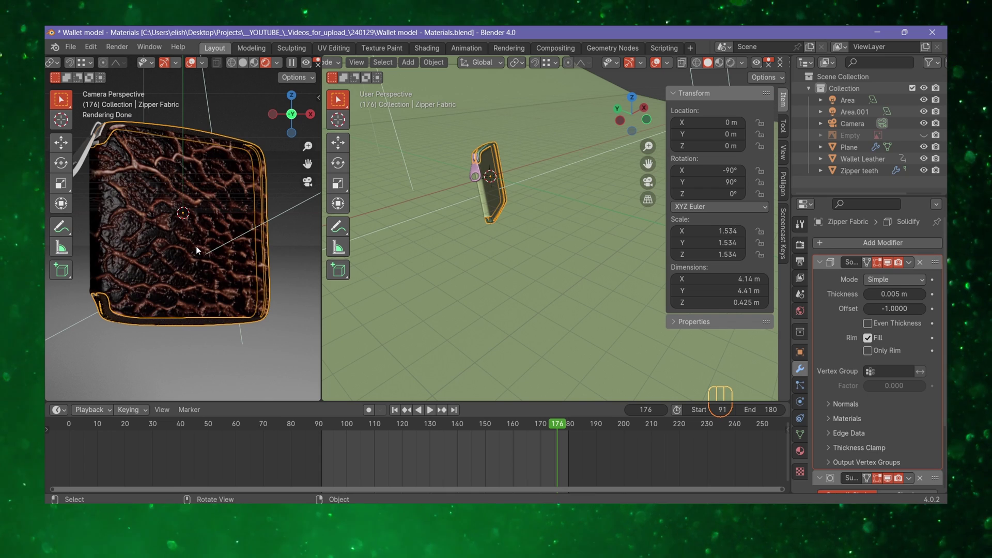
pyautogui.click(197, 246)
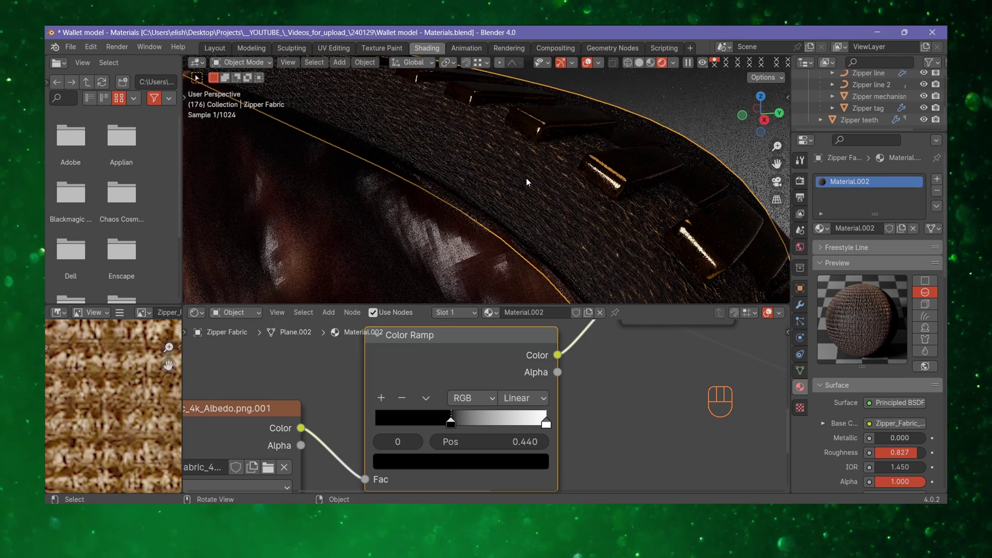
pyautogui.moveTo(478, 425)
pyautogui.mouseDown()
pyautogui.moveTo(457, 423)
pyautogui.moveTo(467, 424)
pyautogui.mouseUp()
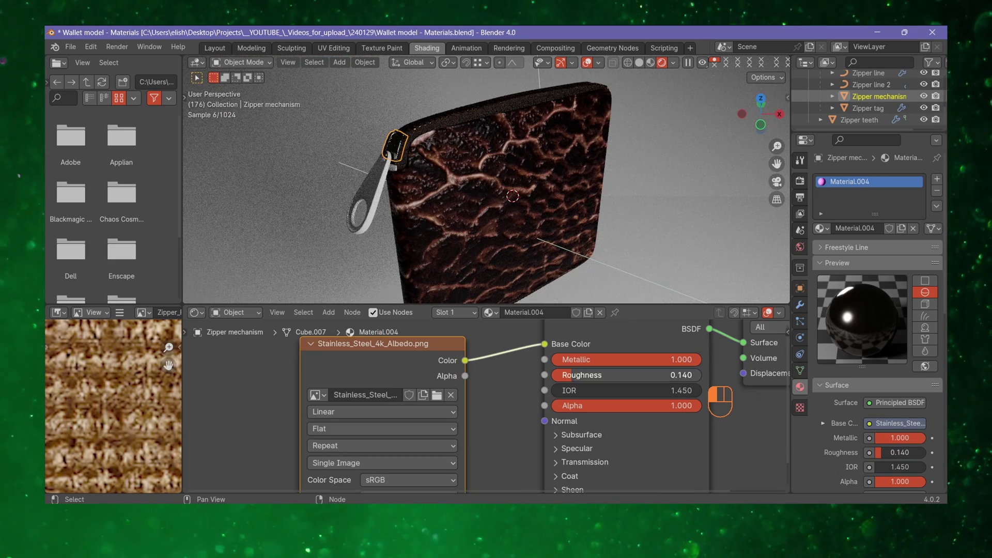
# Add a Mapping node to the steel material, then select Zipper teeth and Zipper ends
pyautogui.scroll(-3, 488, 435)
pyautogui.hotkey('shift', 'a')
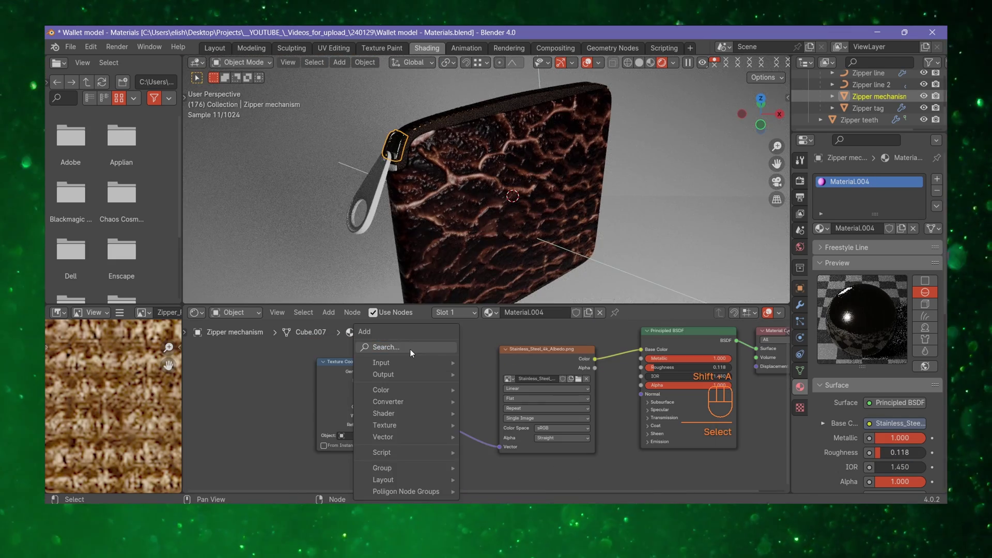
pyautogui.click(440, 340)
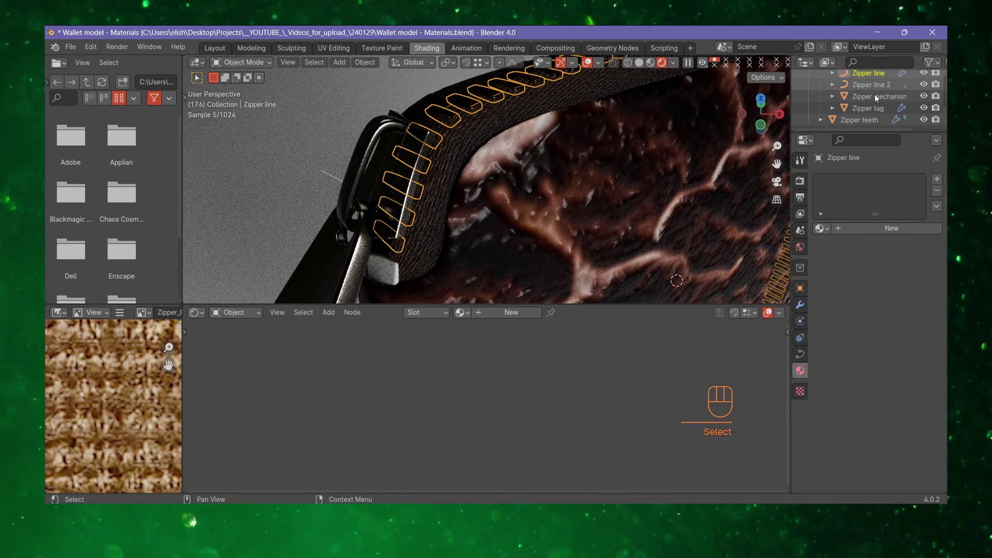
pyautogui.click(426, 234)
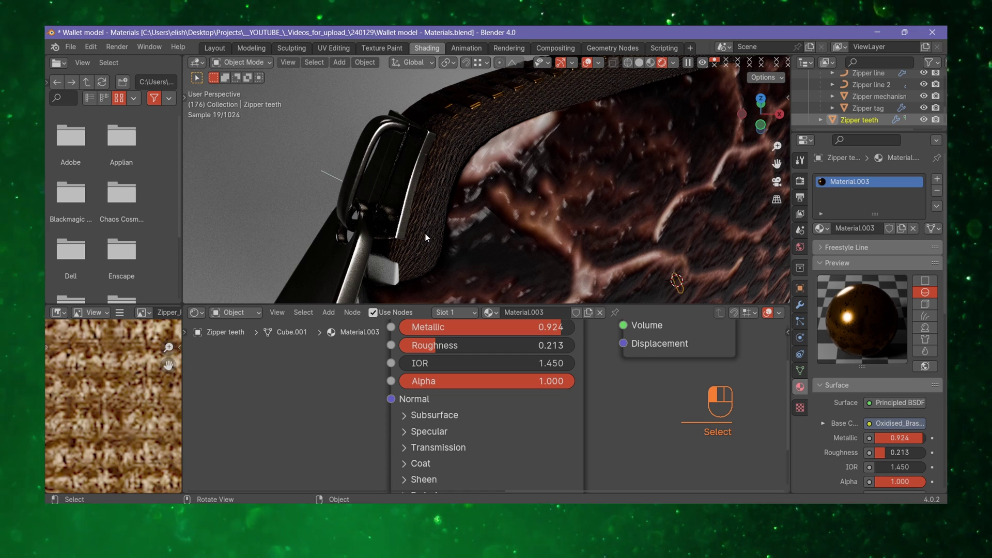
pyautogui.click(426, 234)
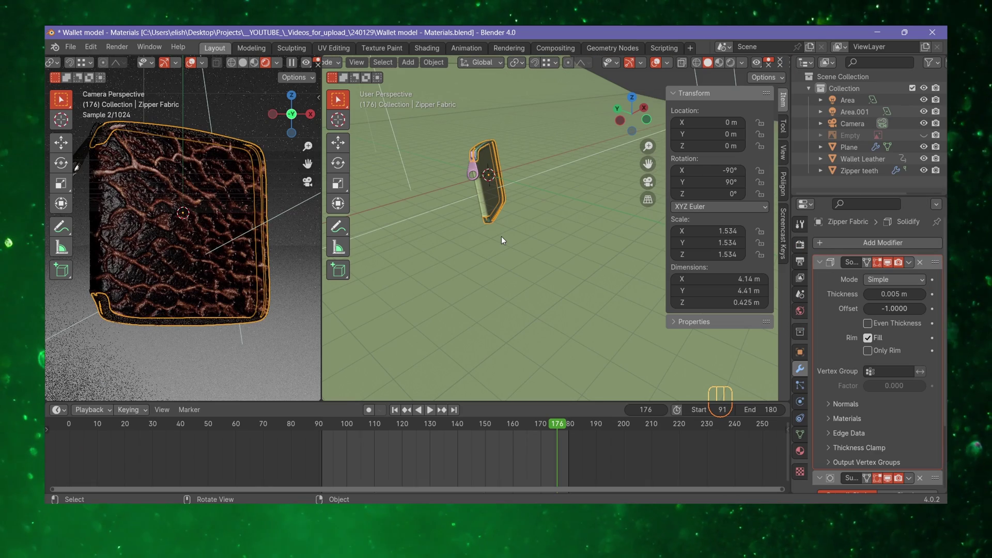
# Drag the ground Plane to a new spot and save the Blender file
pyautogui.moveTo(501, 237); pyautogui.dragTo(494, 264)
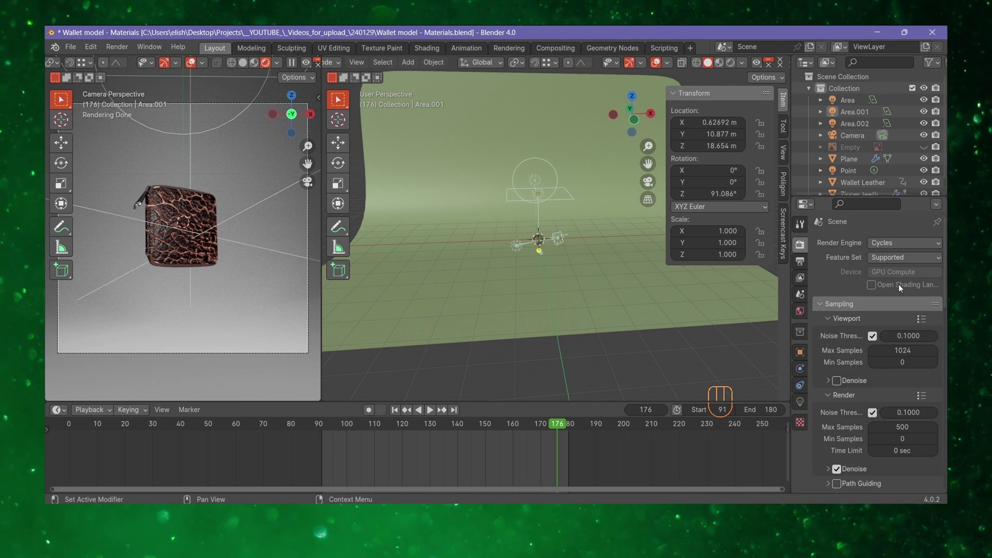
pyautogui.click(70, 47)
pyautogui.click(155, 129)
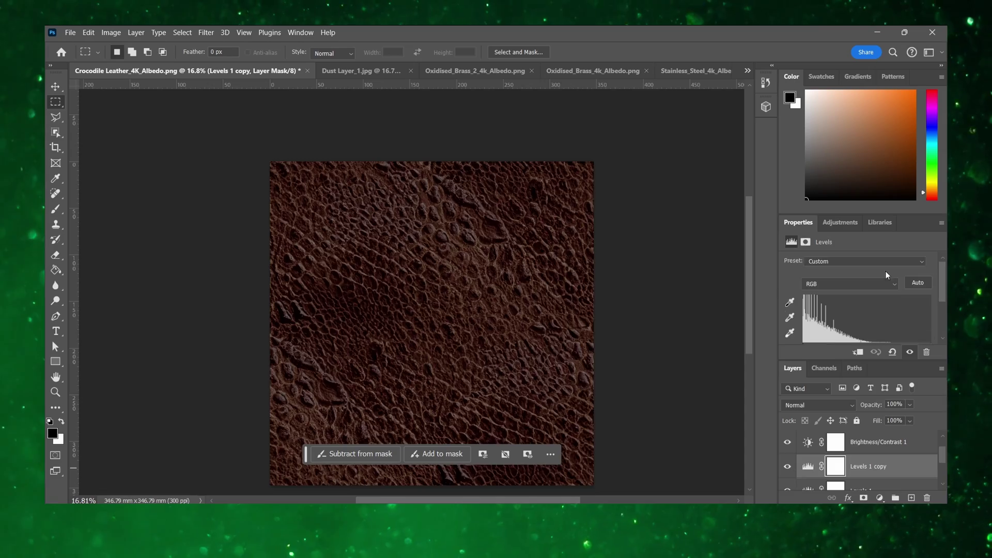
# Set the leather layer to Lighten blending and add a Hue/Saturation adjustment layer
pyautogui.click(801, 404)
pyautogui.click(796, 264)
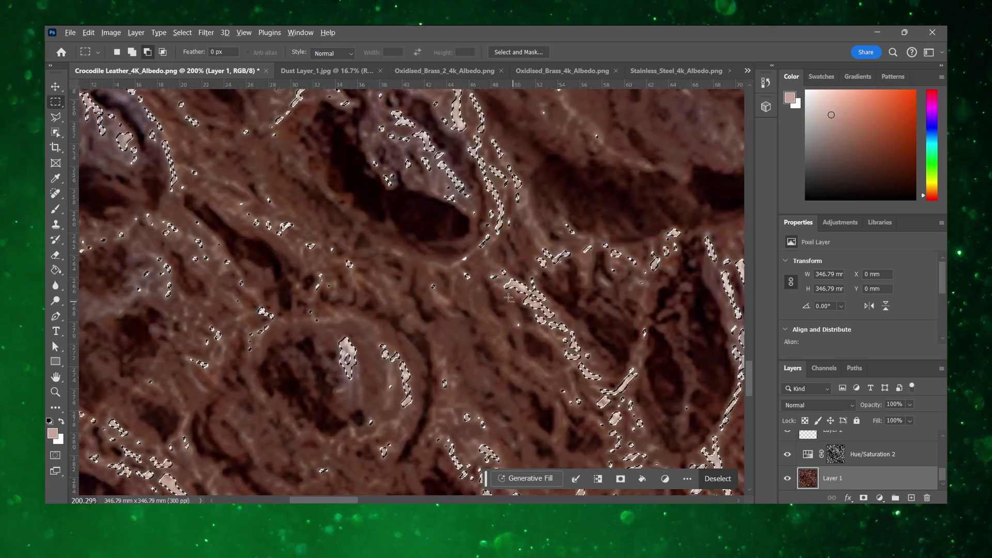
pyautogui.scroll(-6, 510, 298)
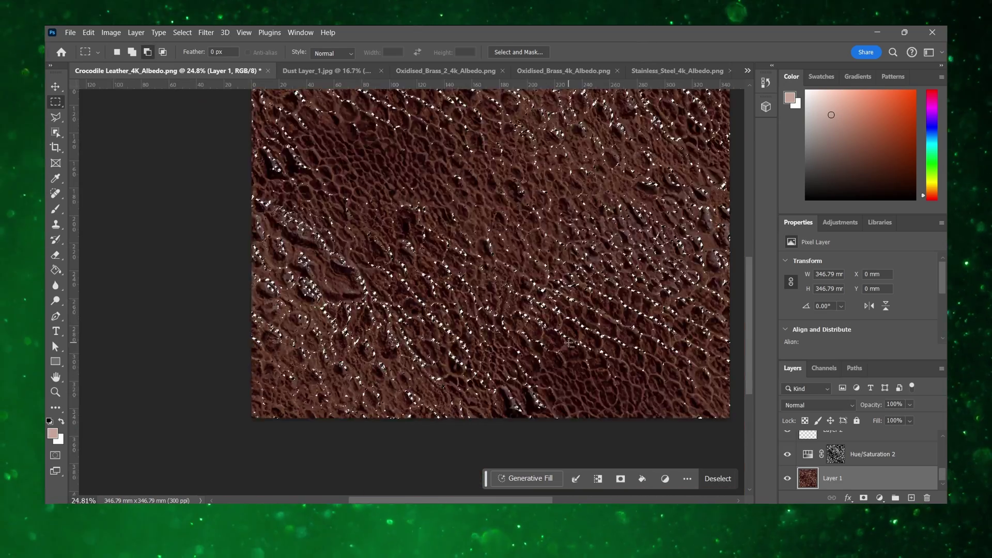
pyautogui.click(880, 498)
pyautogui.click(860, 323)
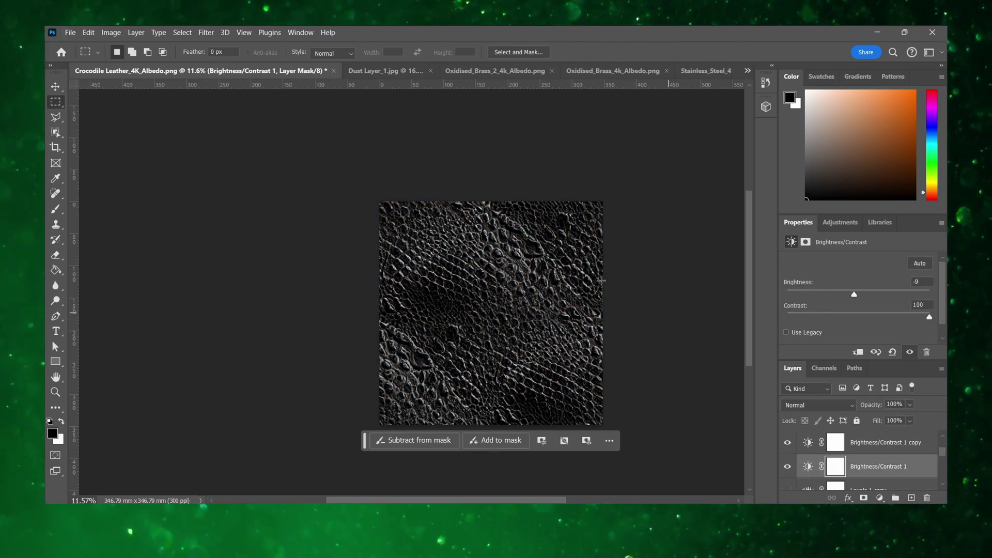
# Bring up File > Export > Export As for the crocodile leather texture
pyautogui.click(71, 32)
pyautogui.moveTo(88, 230)
pyautogui.click(257, 241)
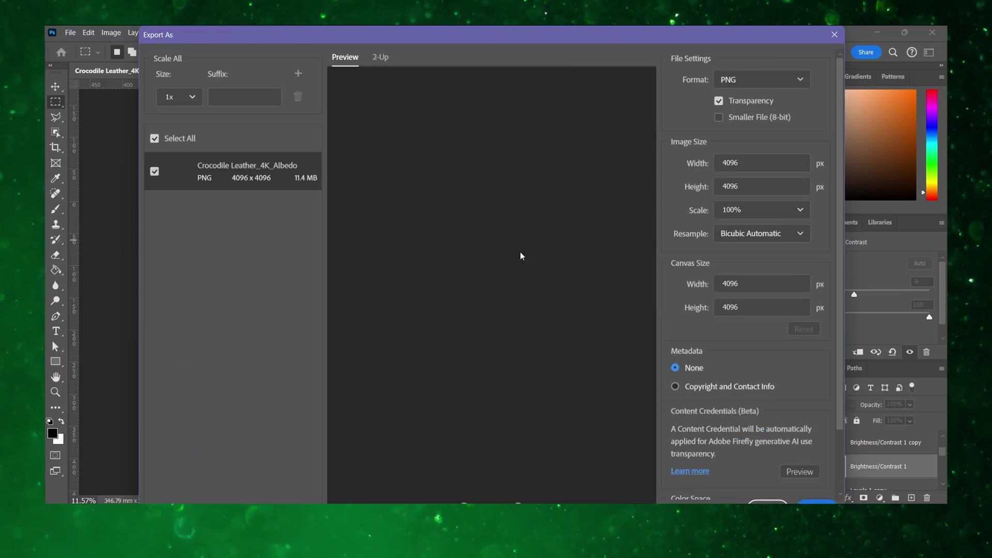
# Move the leather bump image node, then rotate a strip edge and raise the upper UV faces
pyautogui.moveTo(372, 389); pyautogui.dragTo(302, 431)
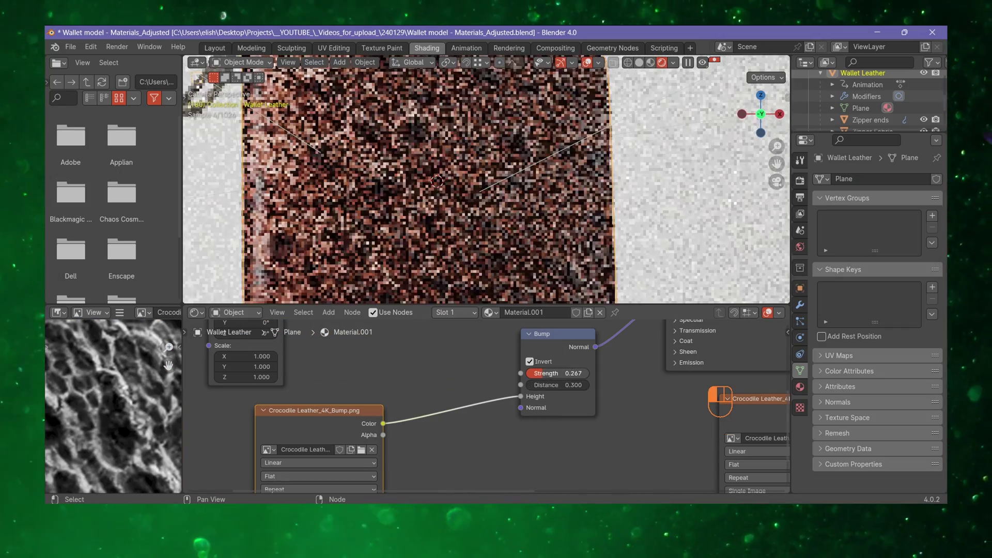
pyautogui.hotkey('shift', 'a')
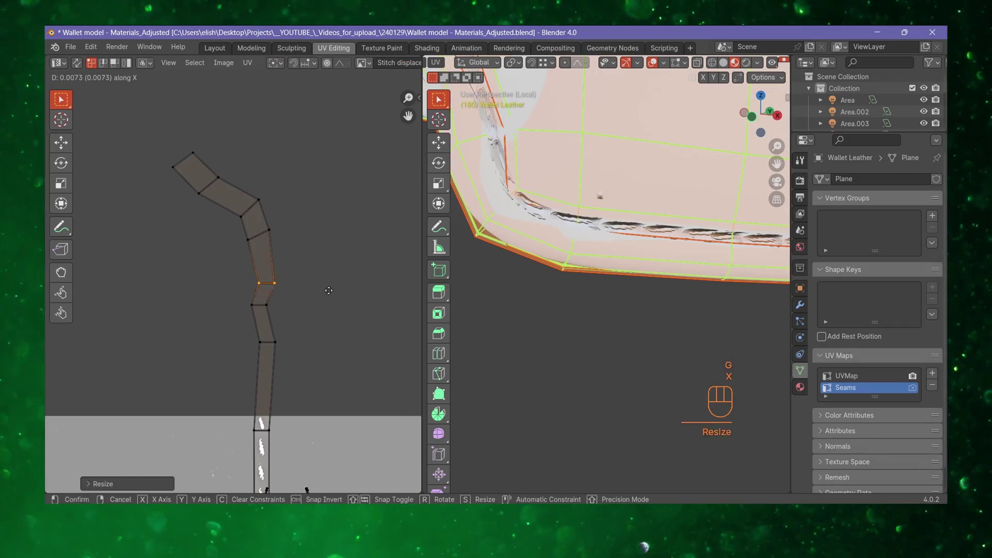
pyautogui.click(297, 322)
pyautogui.press('r')
pyautogui.click(345, 261)
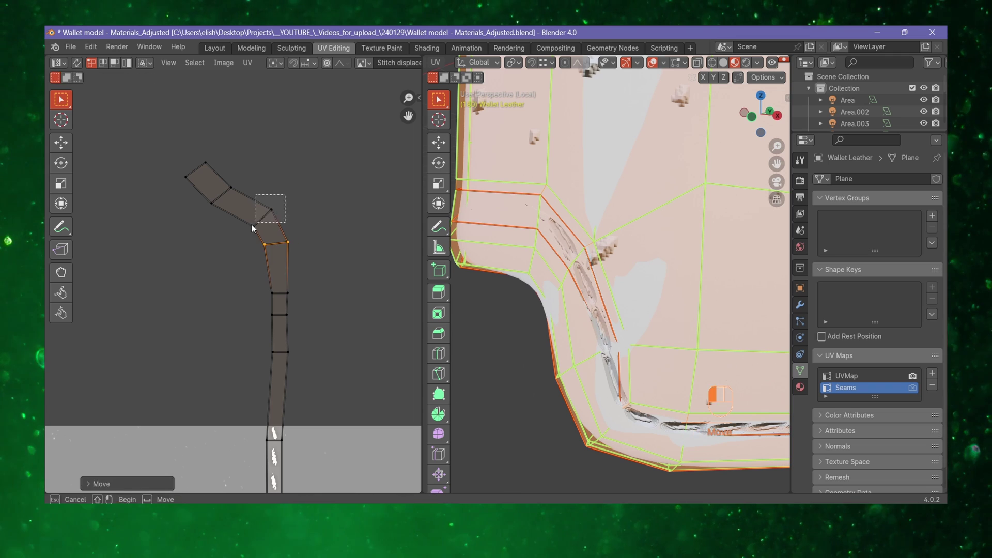
pyautogui.click(281, 217)
pyautogui.press('g')
pyautogui.click(343, 234)
# Scale the middle edge of the UV strip and select its lower faces
pyautogui.click(346, 269)
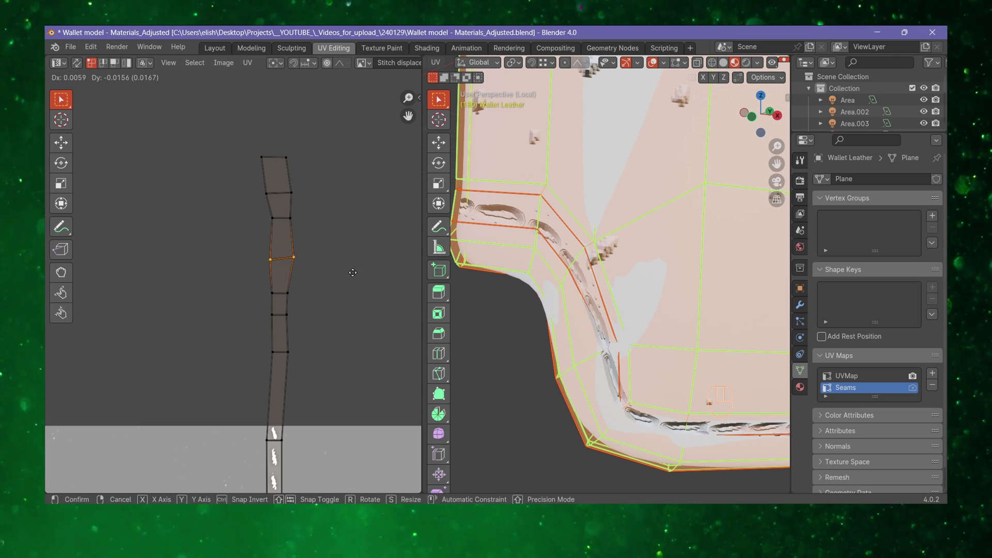
pyautogui.press('s')
pyautogui.click(338, 271)
pyautogui.scroll(-3, 232, 285)
pyautogui.scroll(-2, 672, 233)
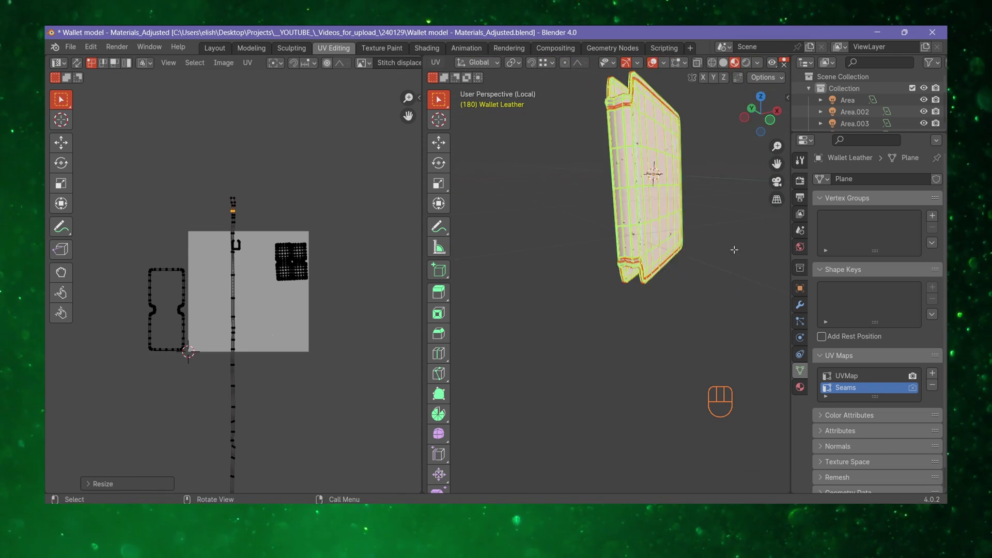
pyautogui.scroll(4, 672, 232)
pyautogui.scroll(2, 328, 406)
pyautogui.scroll(2, 328, 406)
pyautogui.moveTo(292, 202); pyautogui.dragTo(245, 446)
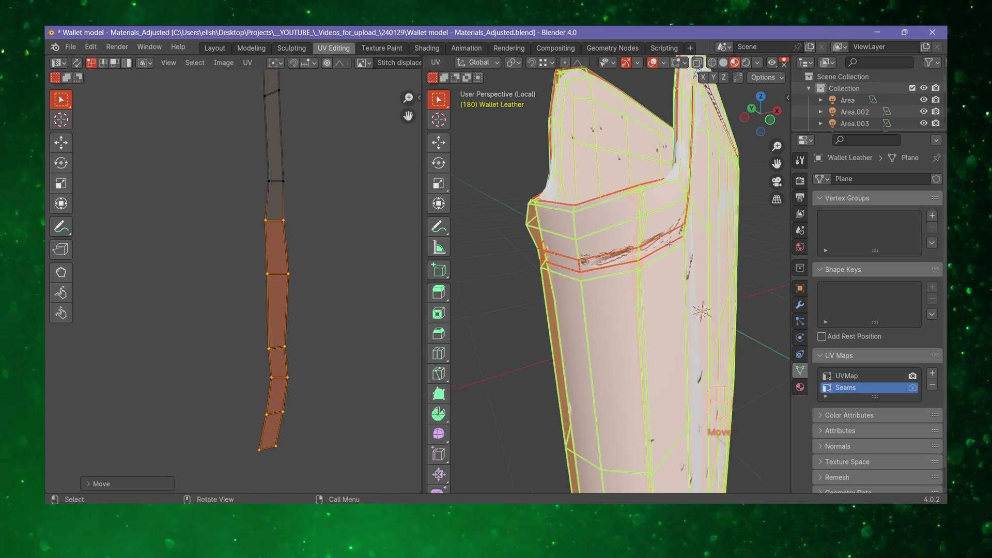
pyautogui.scroll(3, 621, 284)
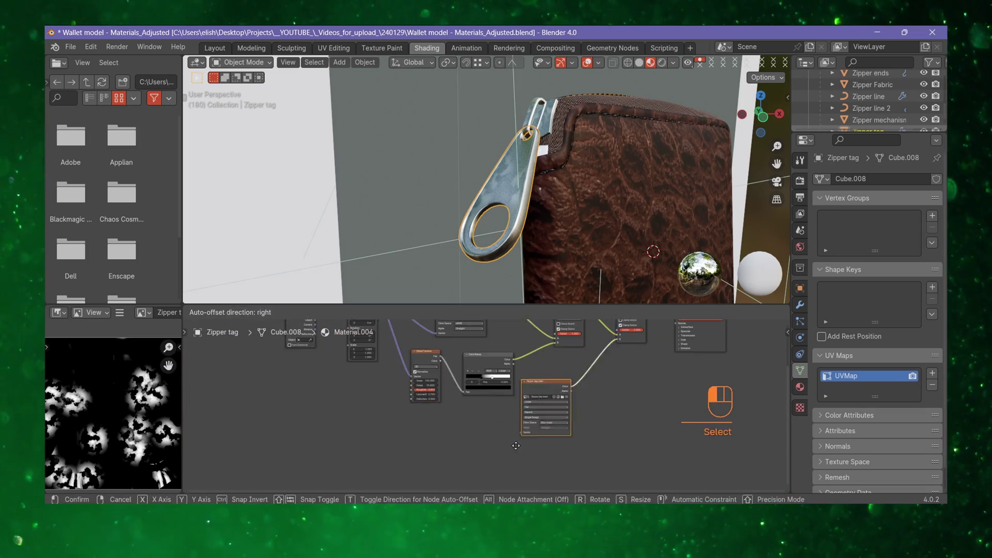
# On the Zipper Fabric object, connect the fabric bump map's Color output to the Mix node's B input
pyautogui.scroll(2, 551, 358)
pyautogui.scroll(2, 551, 359)
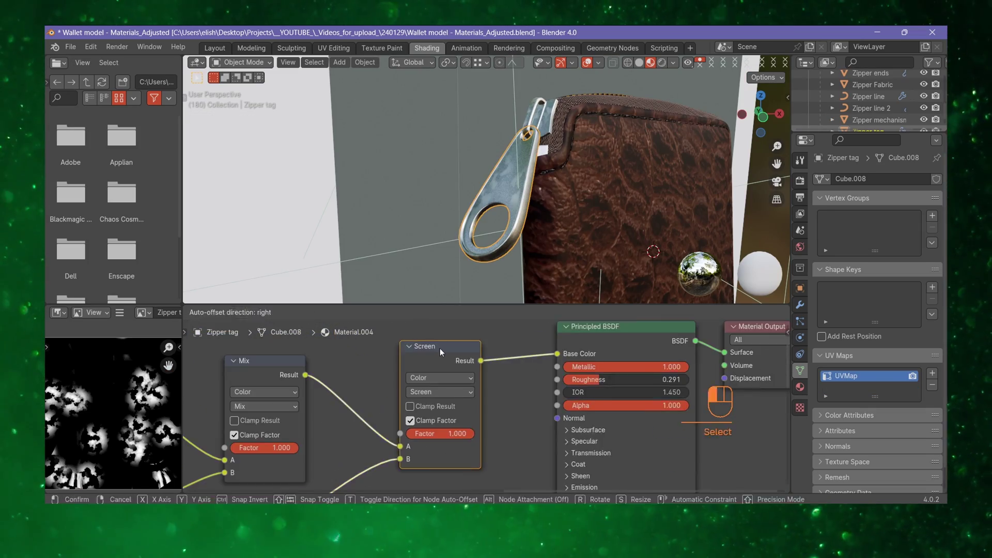
pyautogui.scroll(2, 439, 349)
pyautogui.scroll(3, 534, 220)
pyautogui.scroll(-3, 591, 198)
pyautogui.click(541, 253)
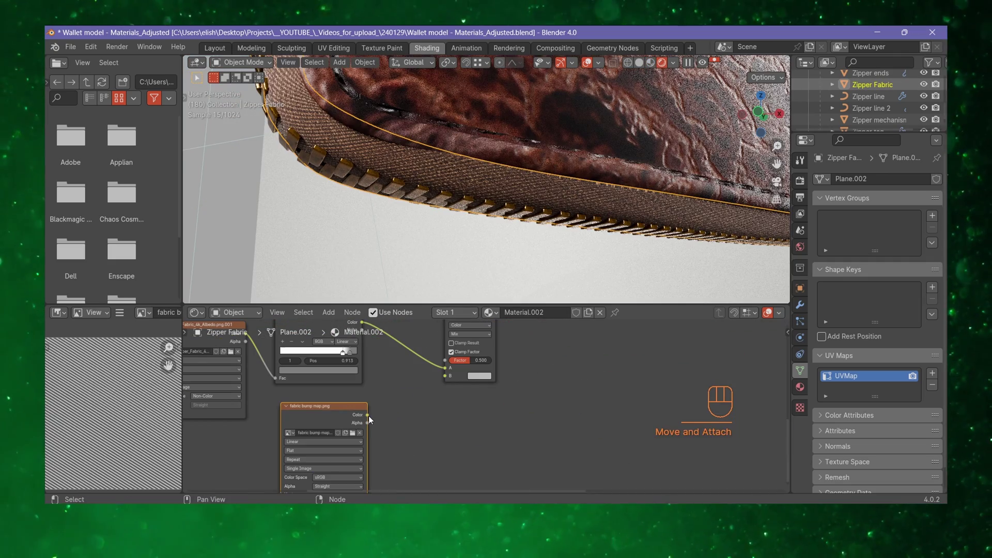
pyautogui.moveTo(368, 415); pyautogui.dragTo(441, 409)
pyautogui.scroll(3, 441, 408)
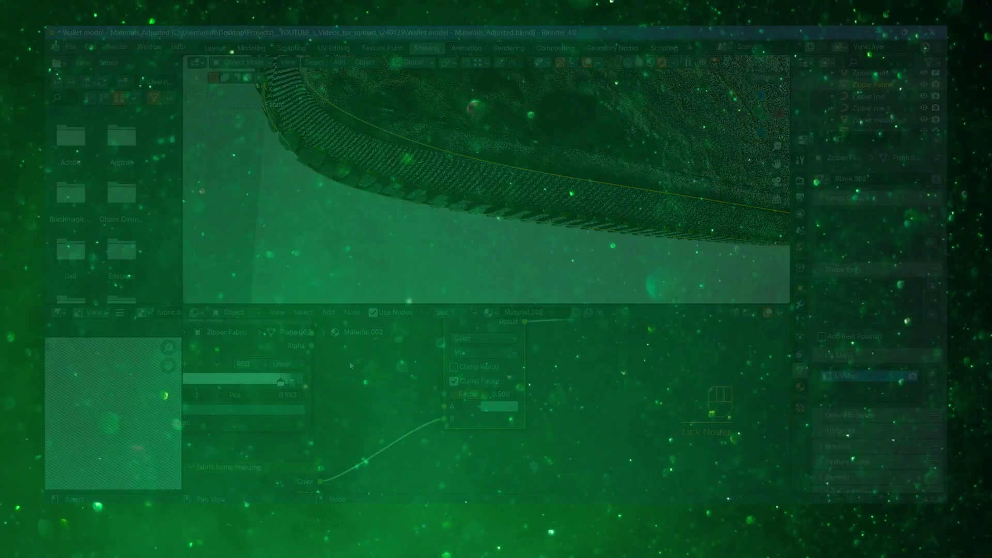